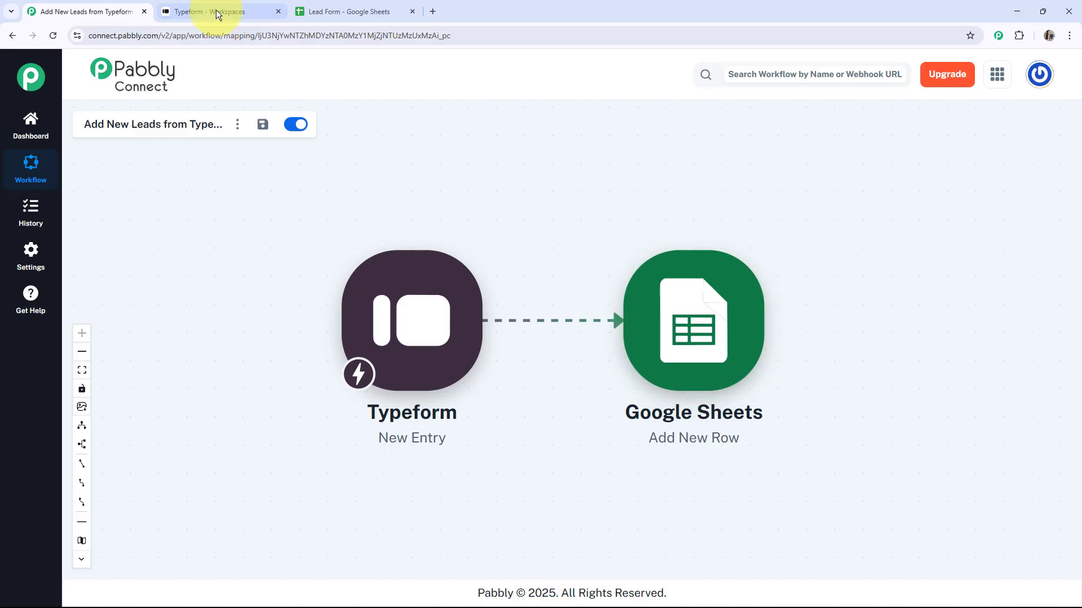
Switch to the Typeform workspace showing the Lead Form with 4 responses.
{"action": "left_click", "coordinate": [212, 11]}
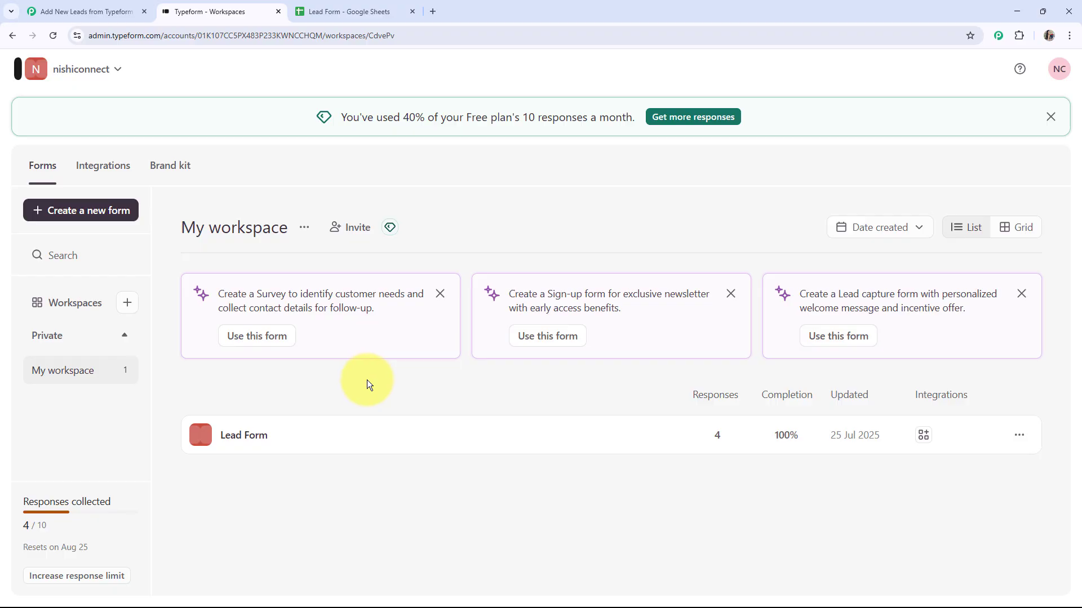
View the Lead Form Google Sheet with its Classical Dance / Immediately lead row.
{"action": "left_click", "coordinate": [314, 16]}
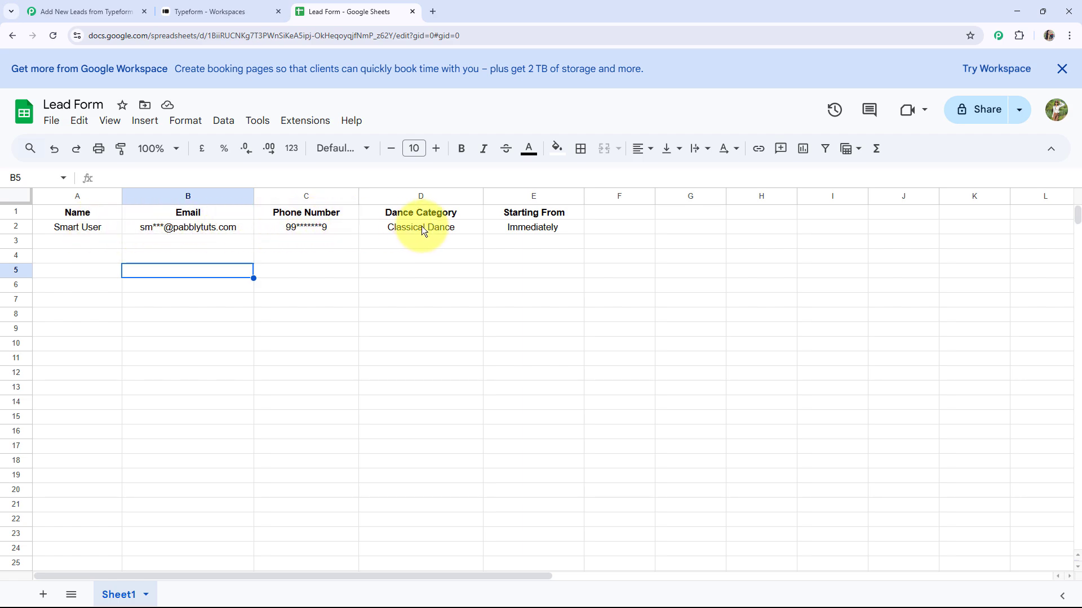
Return from the Lead Form sheet to the Typeform workspace tab.
{"action": "left_click", "coordinate": [223, 12]}
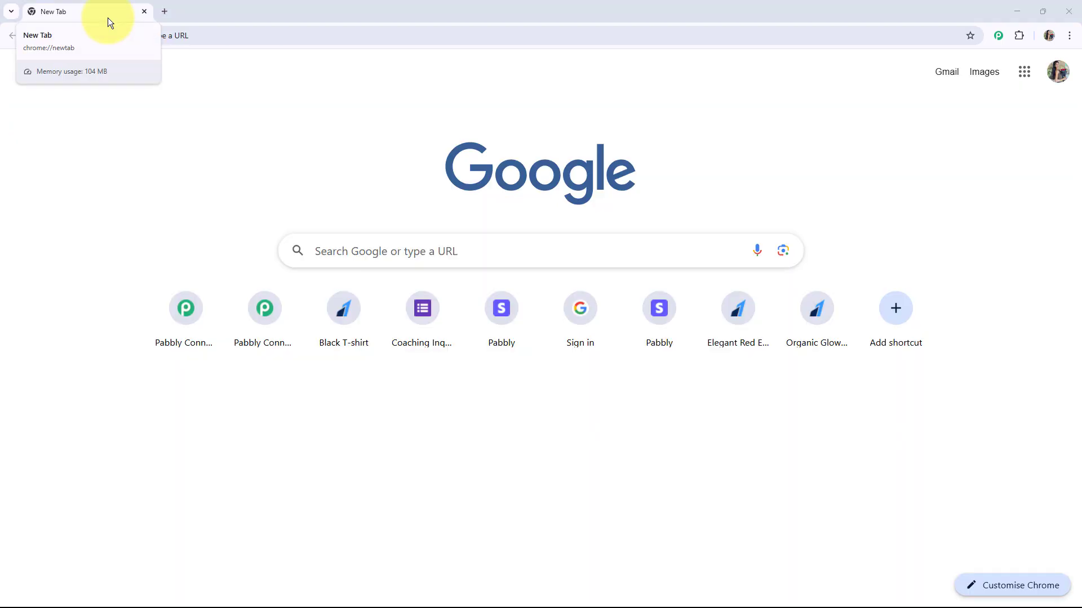
Go to pabbly.com/connect and close the Pabbly Community page.
{"action": "left_click", "coordinate": [154, 39]}
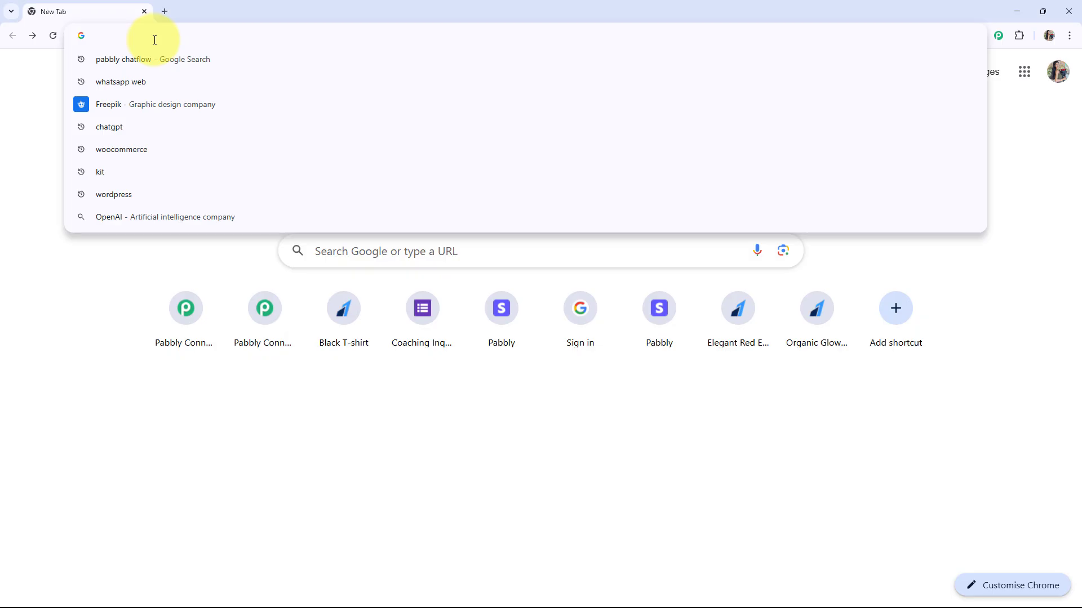
{"action": "type", "text": "pabbly.com/connect"}
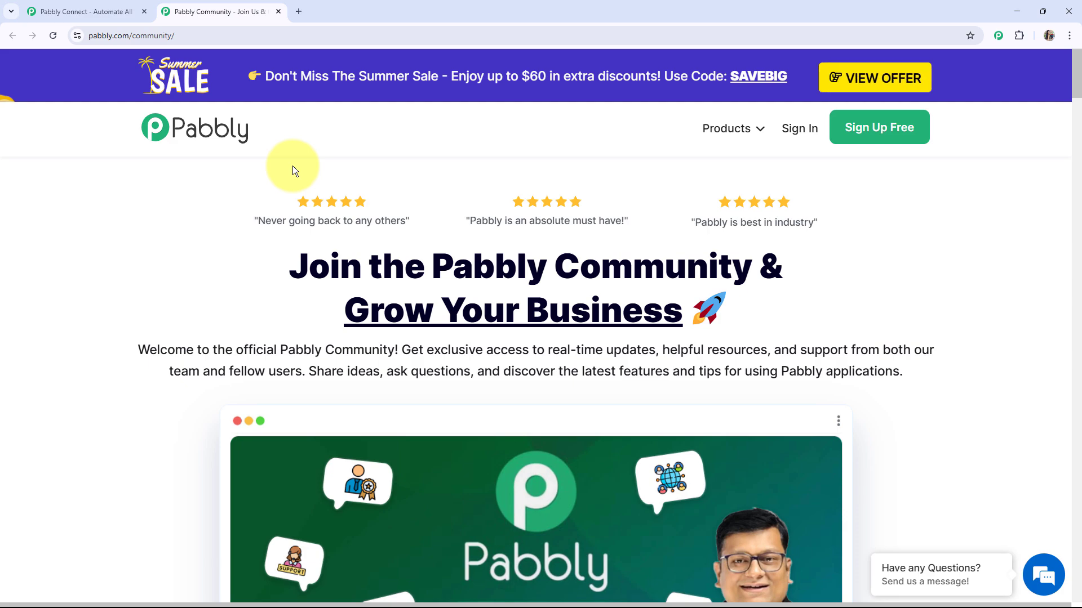
{"action": "scroll", "coordinate": [292, 166], "scroll_direction": "down", "scroll_amount": 8}
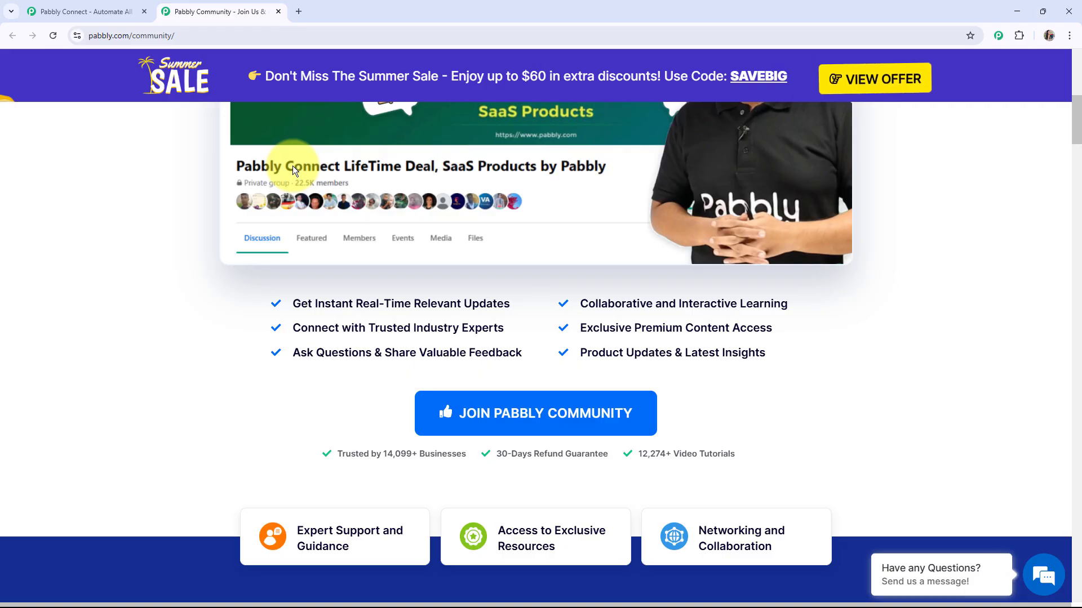
{"action": "key", "text": "ctrl+w"}
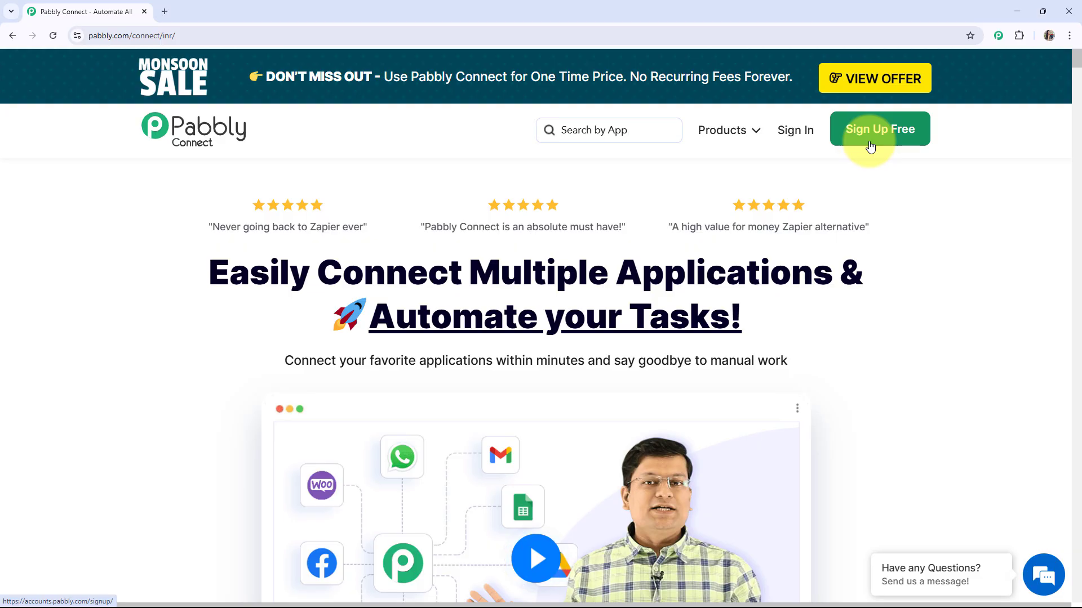
Sign in to Pabbly and launch Pabbly Connect from the apps list.
{"action": "left_click", "coordinate": [794, 131]}
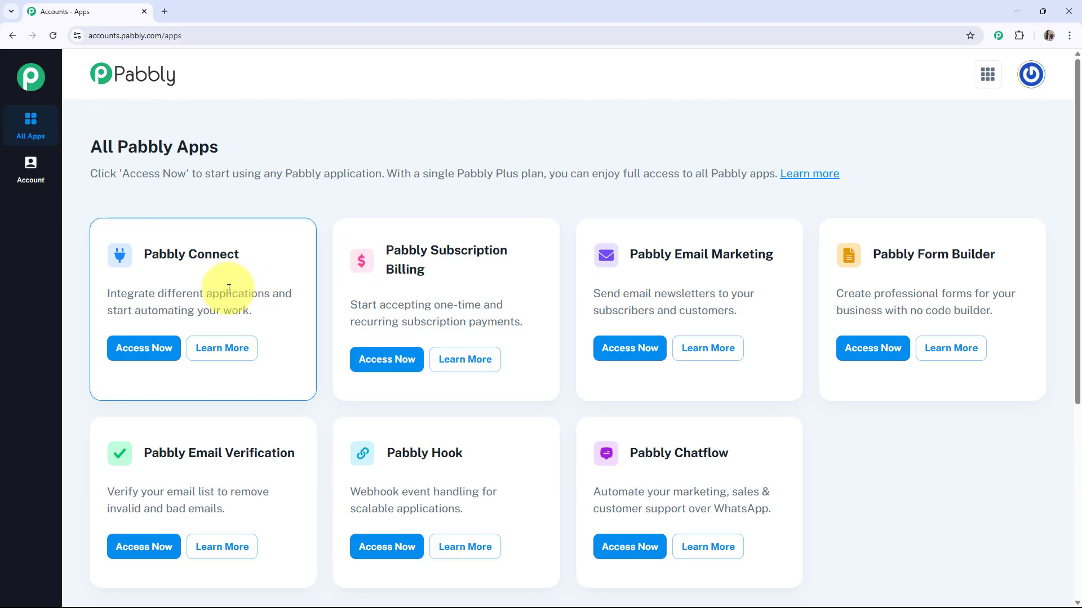
{"action": "left_click", "coordinate": [154, 351]}
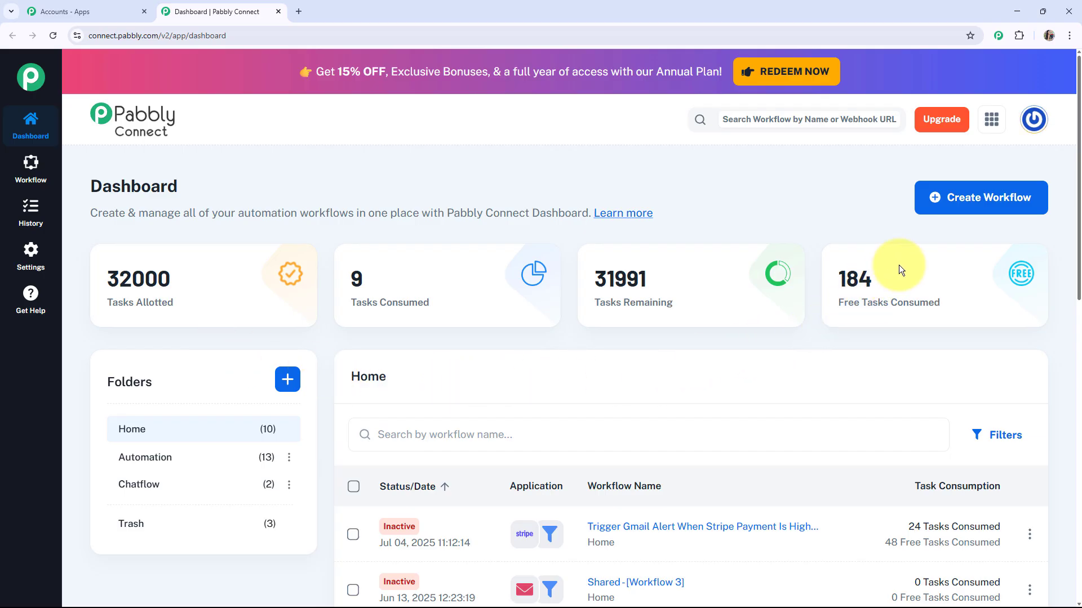
Start a New (Beta) workflow named 'Add New Leads from Typeform to Google Sheets for Easy Access'.
{"action": "left_click", "coordinate": [938, 213]}
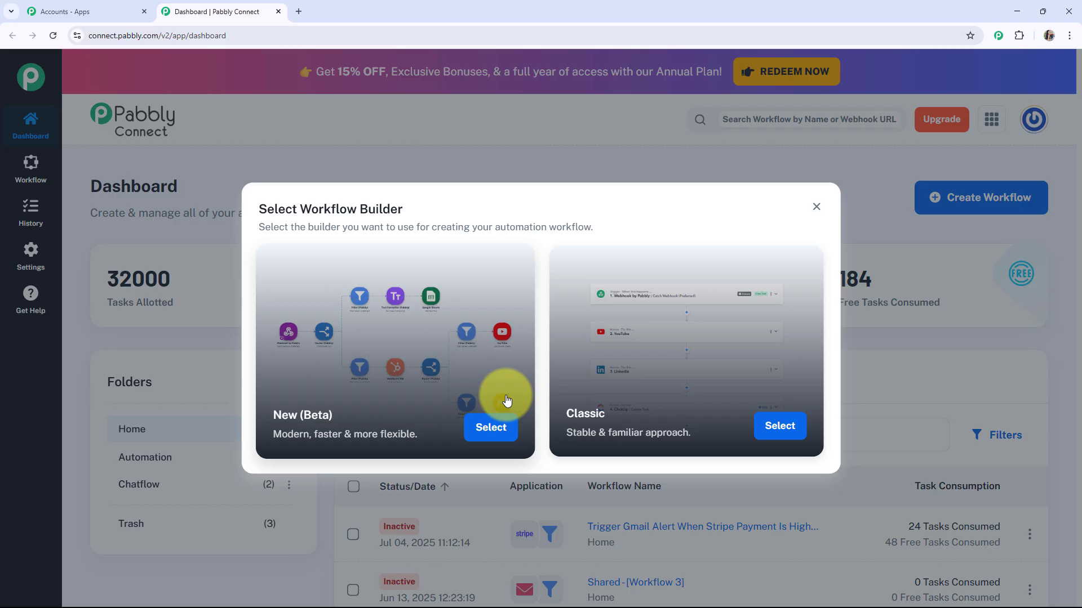
{"action": "left_click", "coordinate": [496, 438]}
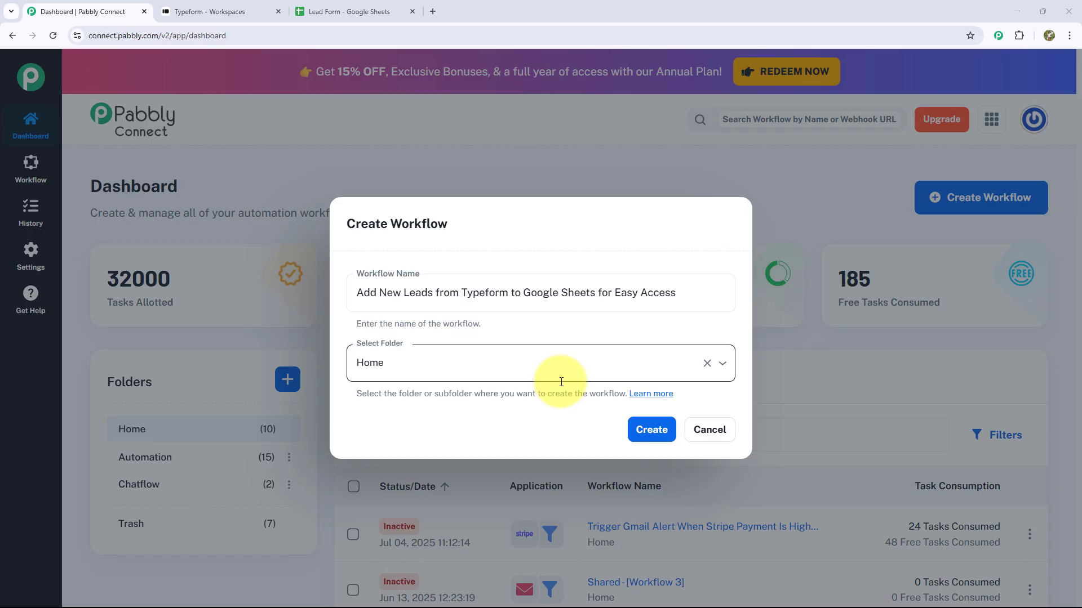
Put the workflow in the Automation folder and create it.
{"action": "left_click", "coordinate": [577, 365]}
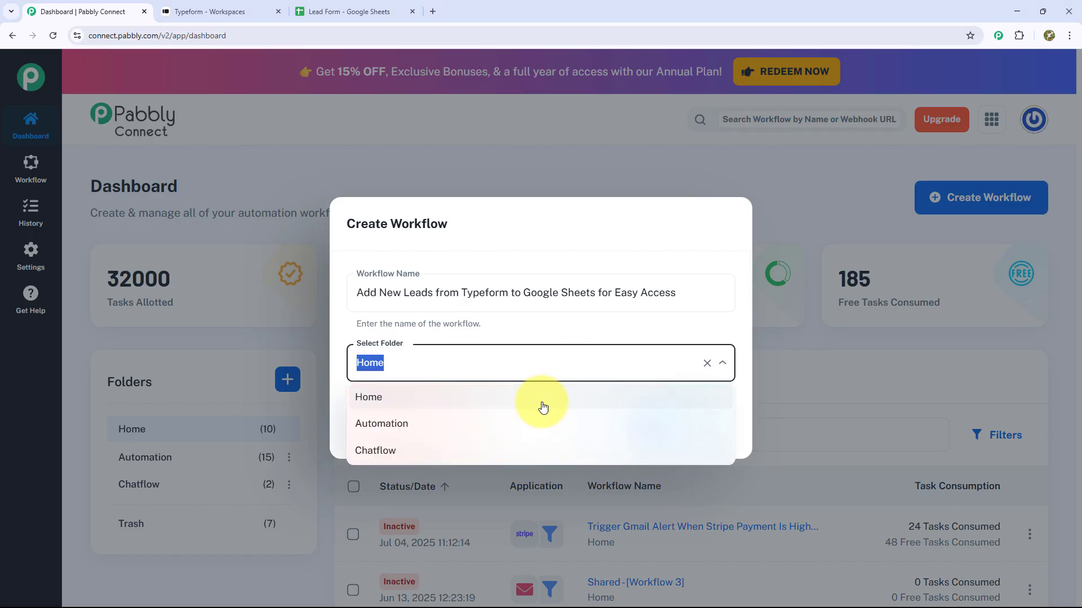
{"action": "left_click", "coordinate": [463, 433]}
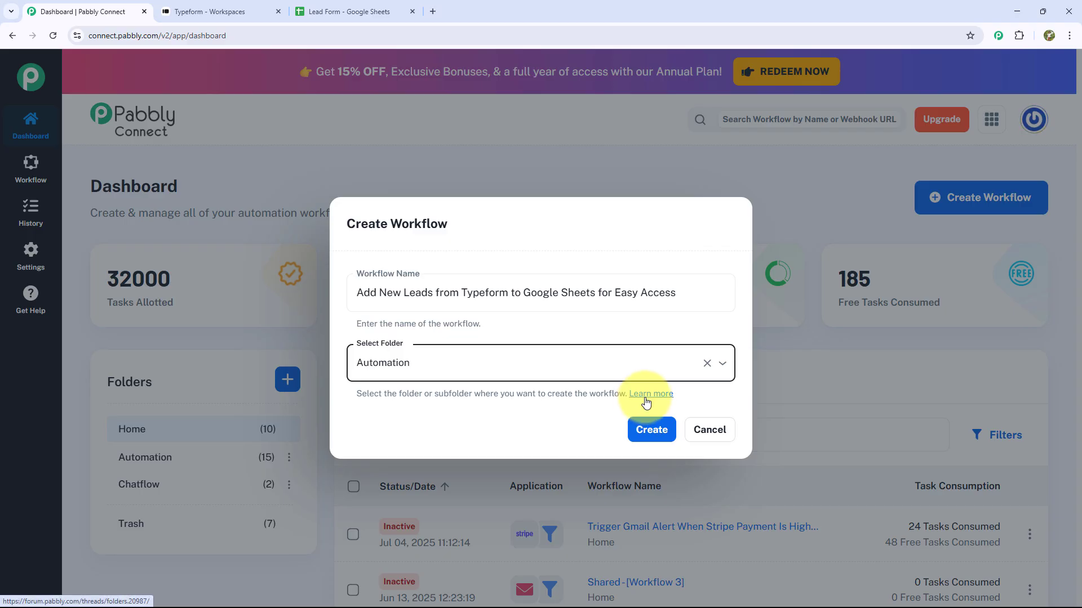
{"action": "left_click", "coordinate": [637, 441]}
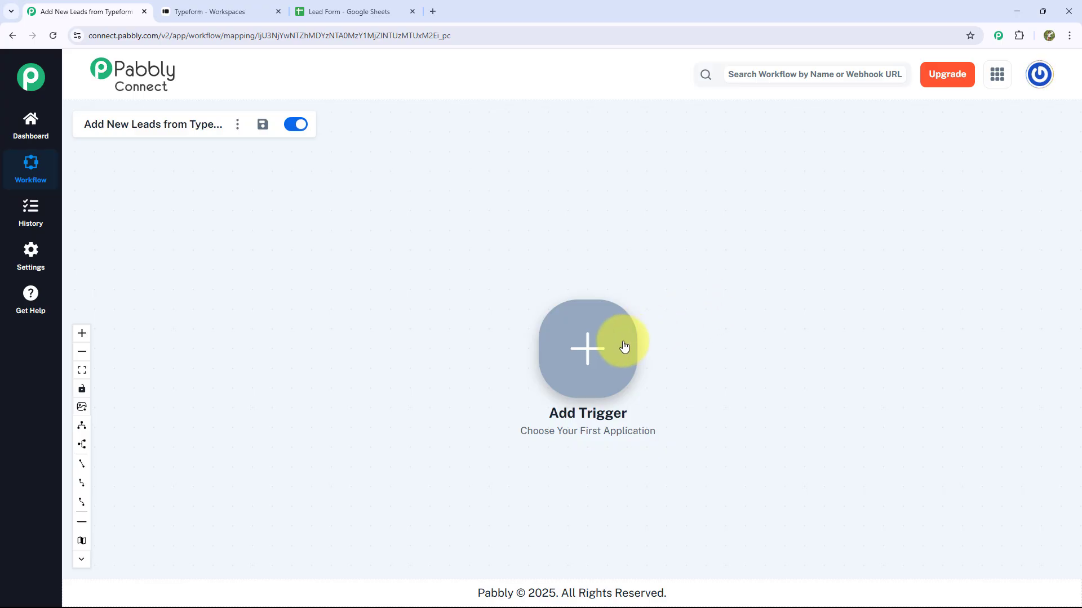
Set the workflow trigger to Typeform's New Entry event.
{"action": "left_click", "coordinate": [589, 349]}
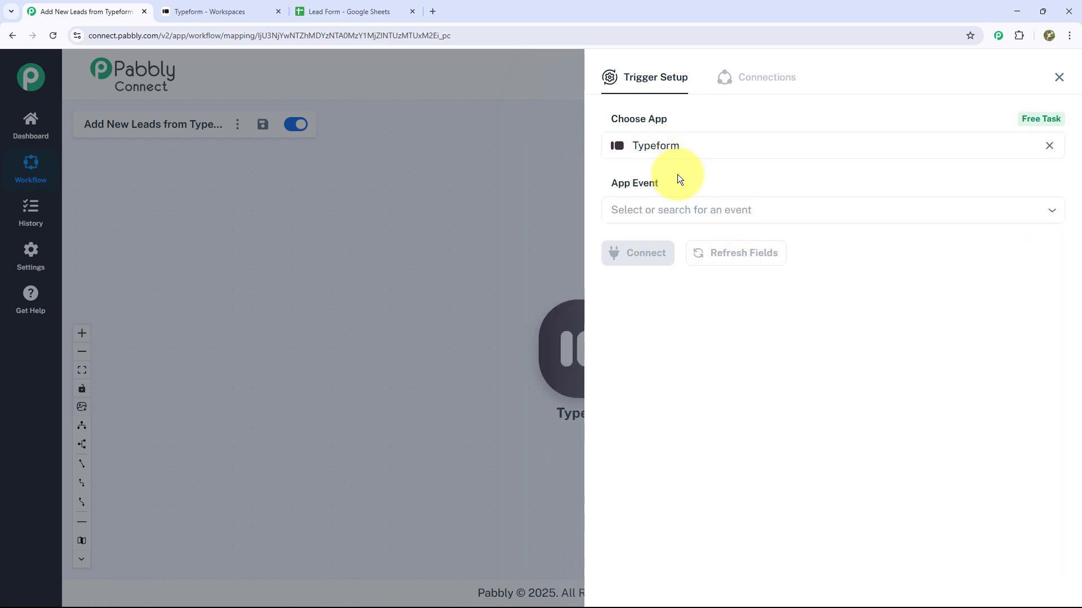
{"action": "left_click", "coordinate": [676, 210]}
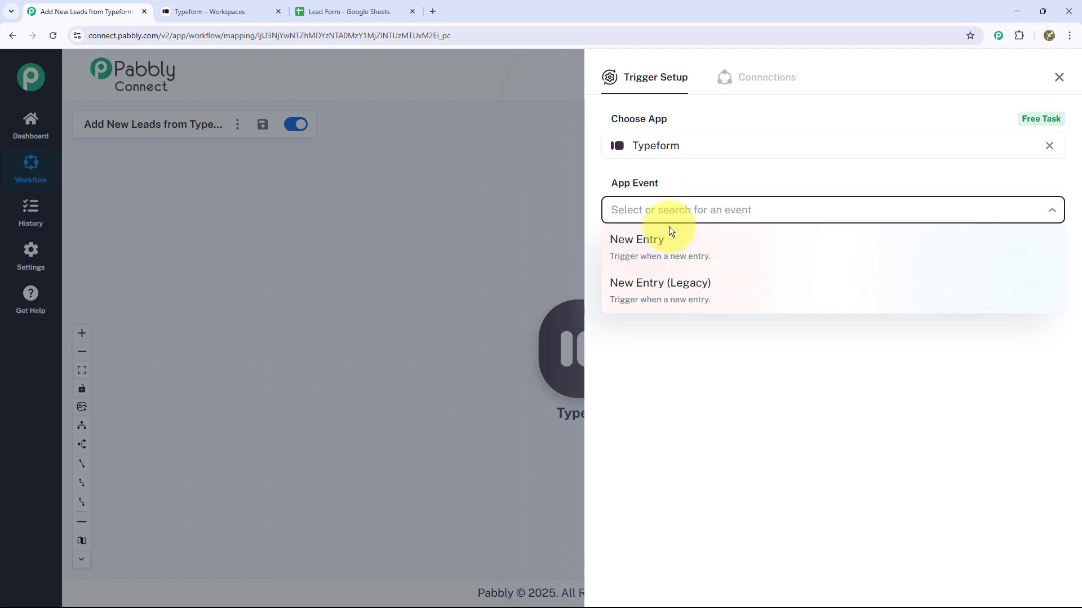
{"action": "left_click", "coordinate": [669, 247]}
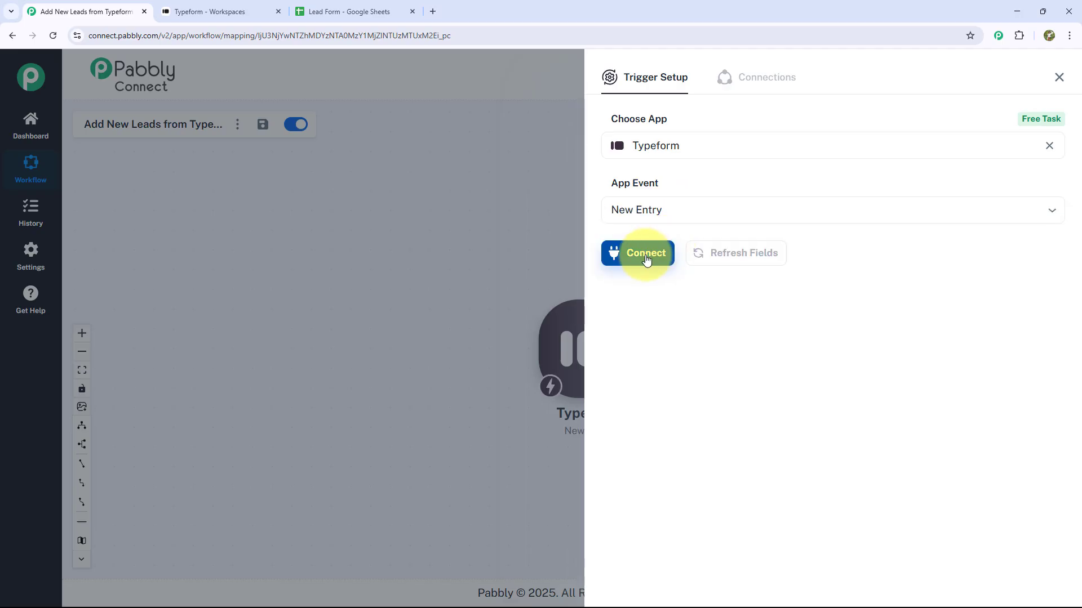
{"action": "left_click", "coordinate": [646, 255]}
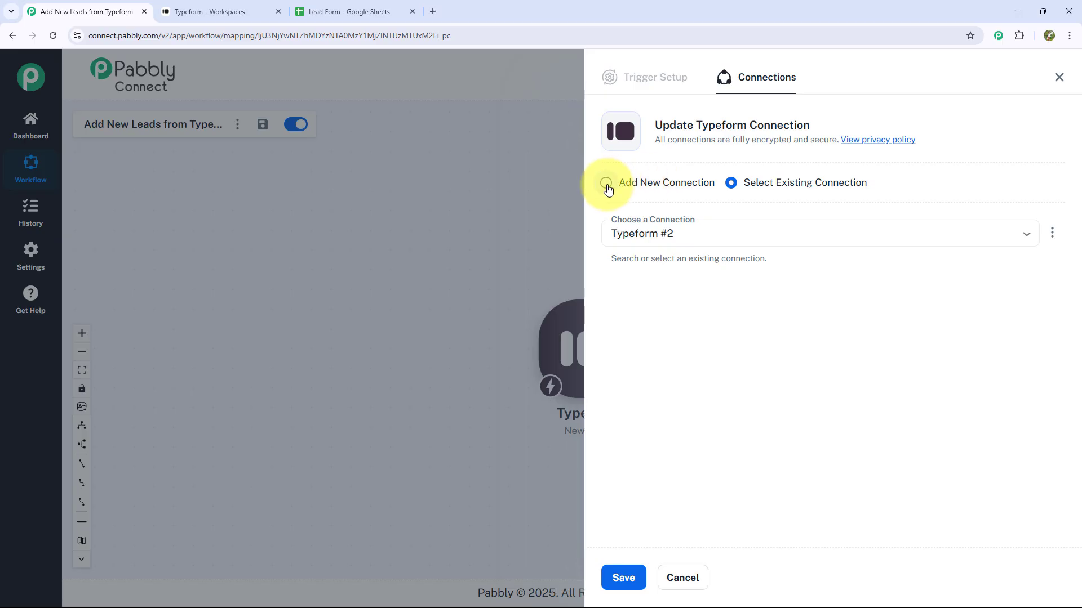
Authorize a new Typeform connection for the trigger and return to the Typeform workspace.
{"action": "left_click", "coordinate": [606, 185]}
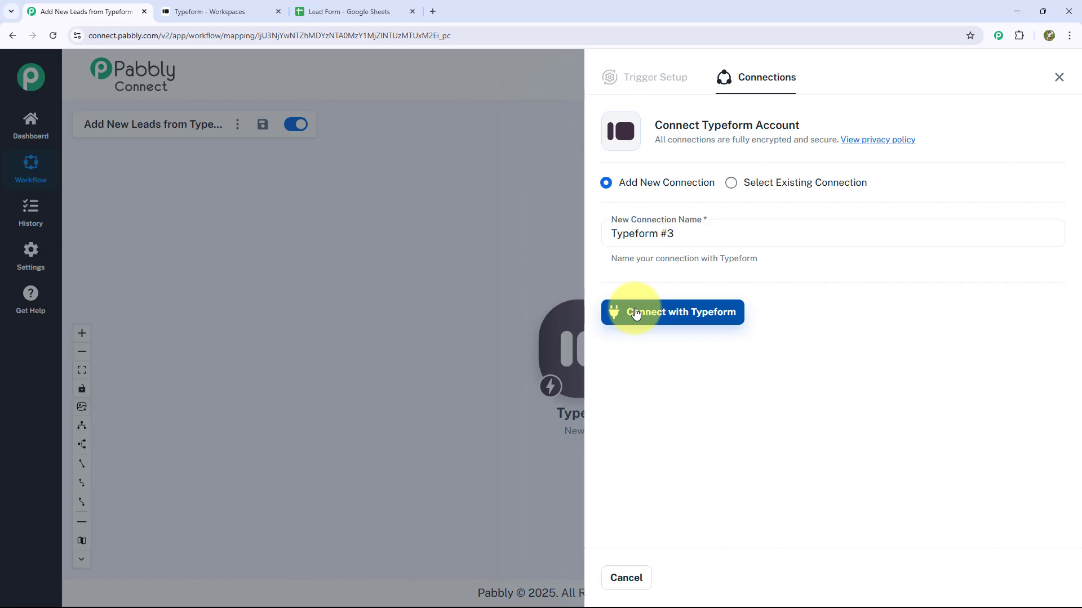
{"action": "left_click", "coordinate": [635, 314]}
{"action": "scroll", "coordinate": [262, 198], "scroll_direction": "down", "scroll_amount": 8}
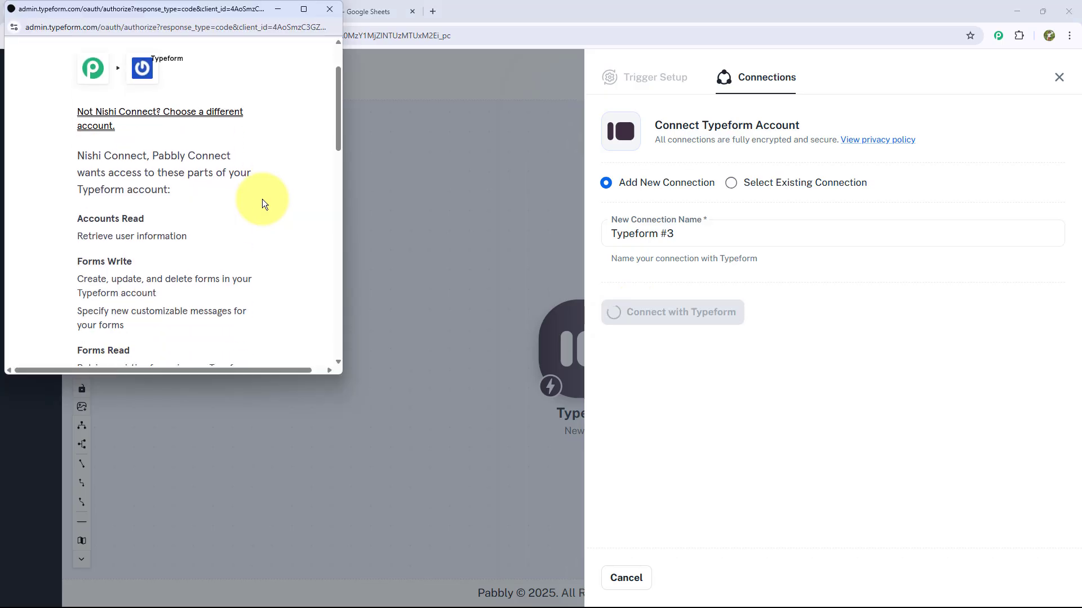
{"action": "scroll", "coordinate": [262, 203], "scroll_direction": "down", "scroll_amount": 2}
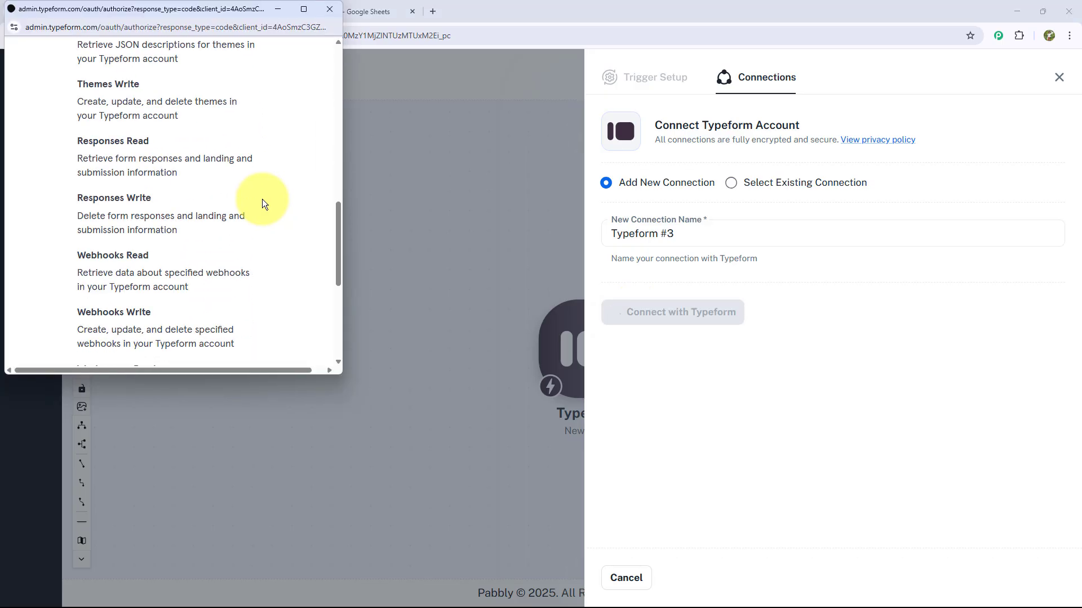
{"action": "scroll", "coordinate": [262, 203], "scroll_direction": "down", "scroll_amount": 3}
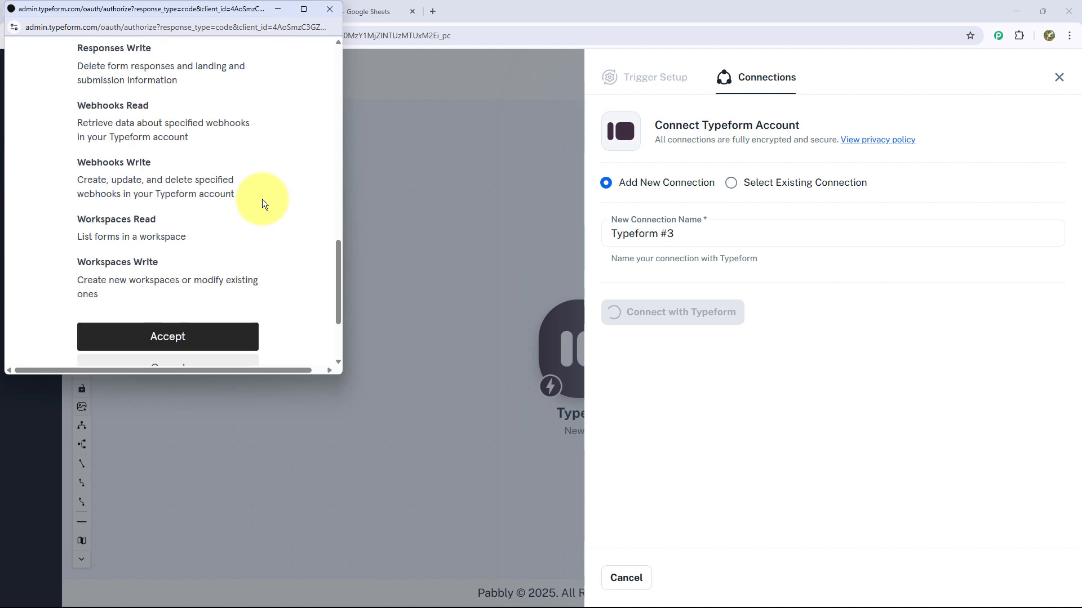
{"action": "left_click", "coordinate": [212, 338]}
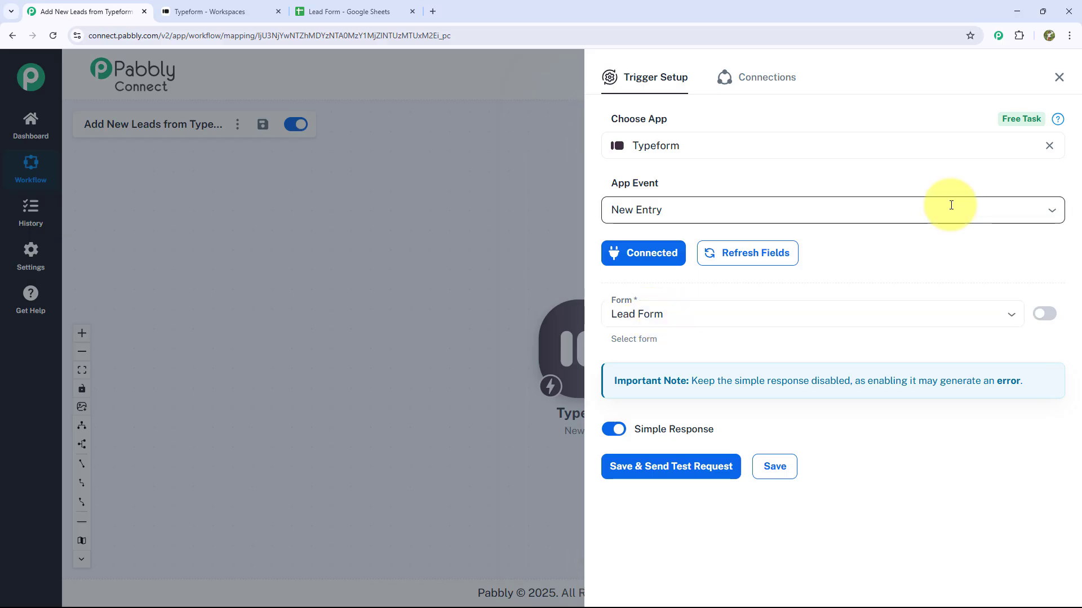
{"action": "left_click", "coordinate": [204, 11]}
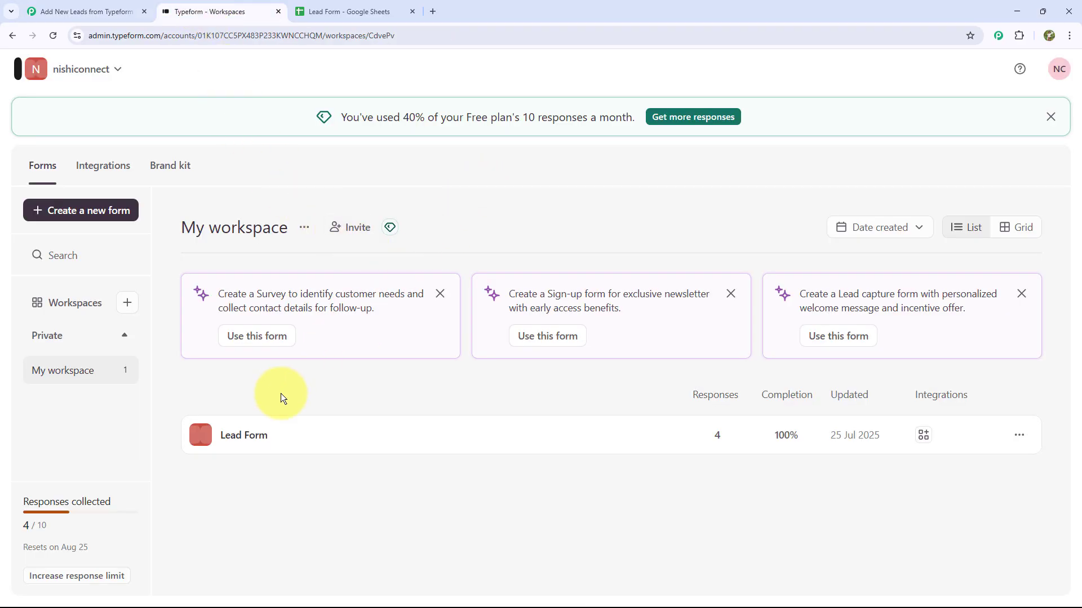
Copy the Lead Form's share link and select Lead Form as the trigger's form.
{"action": "left_click", "coordinate": [251, 439]}
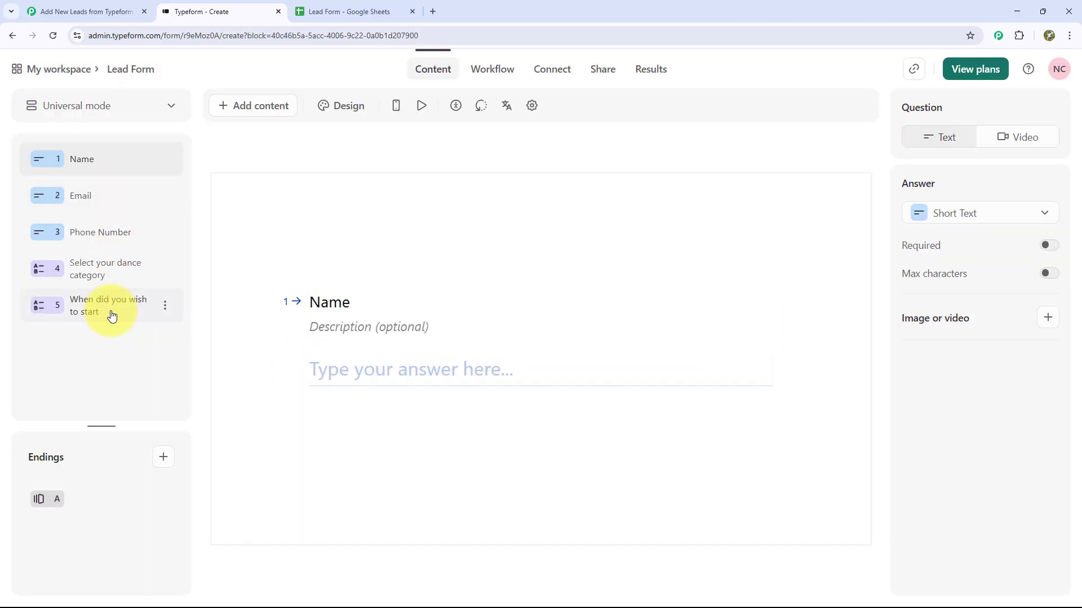
{"action": "left_click", "coordinate": [60, 70]}
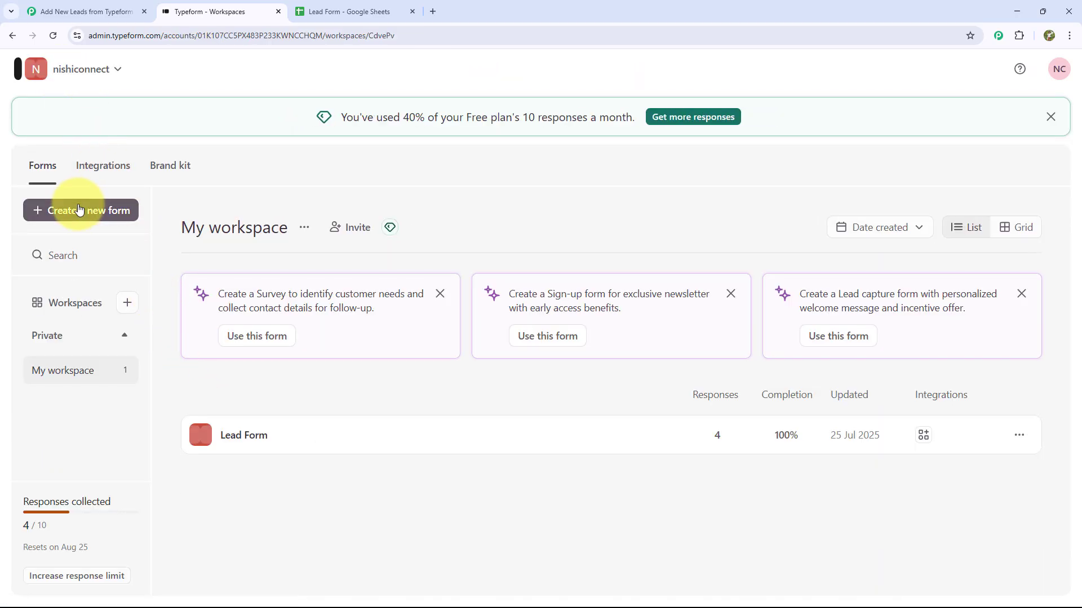
{"action": "left_click", "coordinate": [228, 435]}
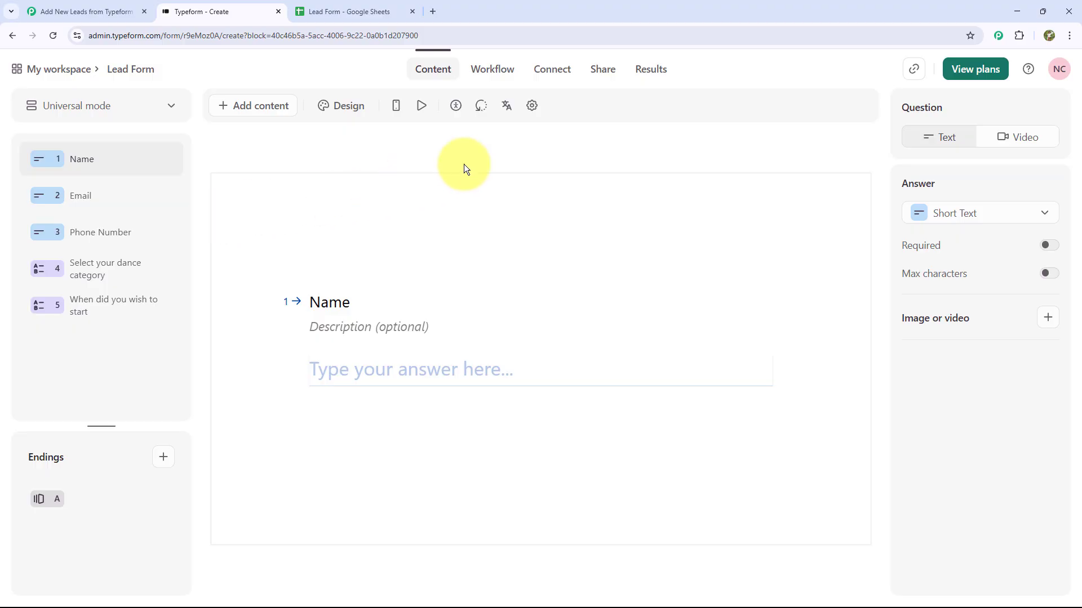
{"action": "left_click", "coordinate": [598, 71]}
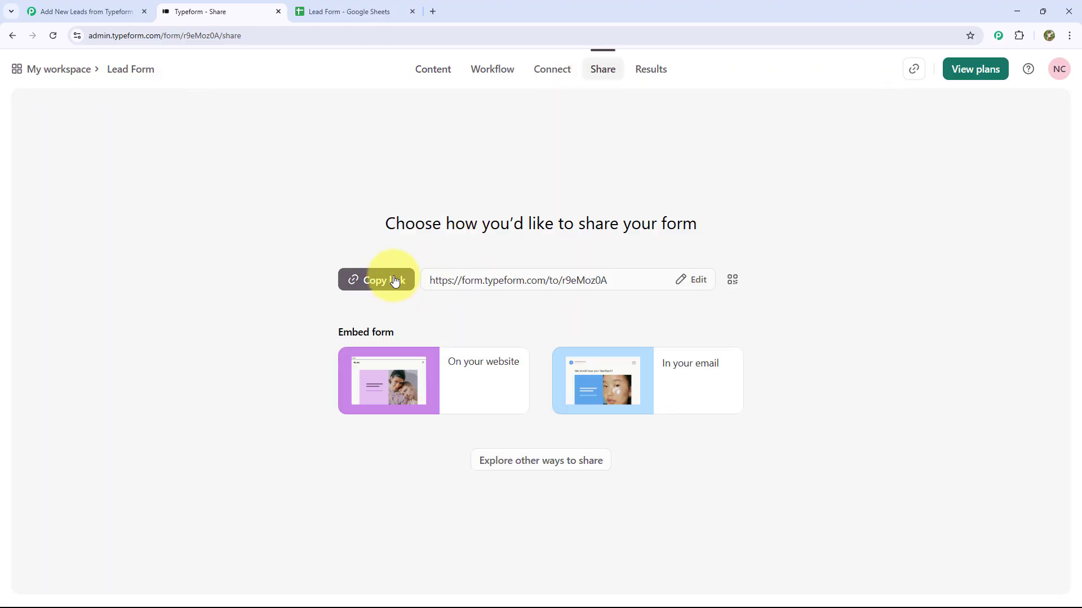
{"action": "left_click", "coordinate": [394, 281]}
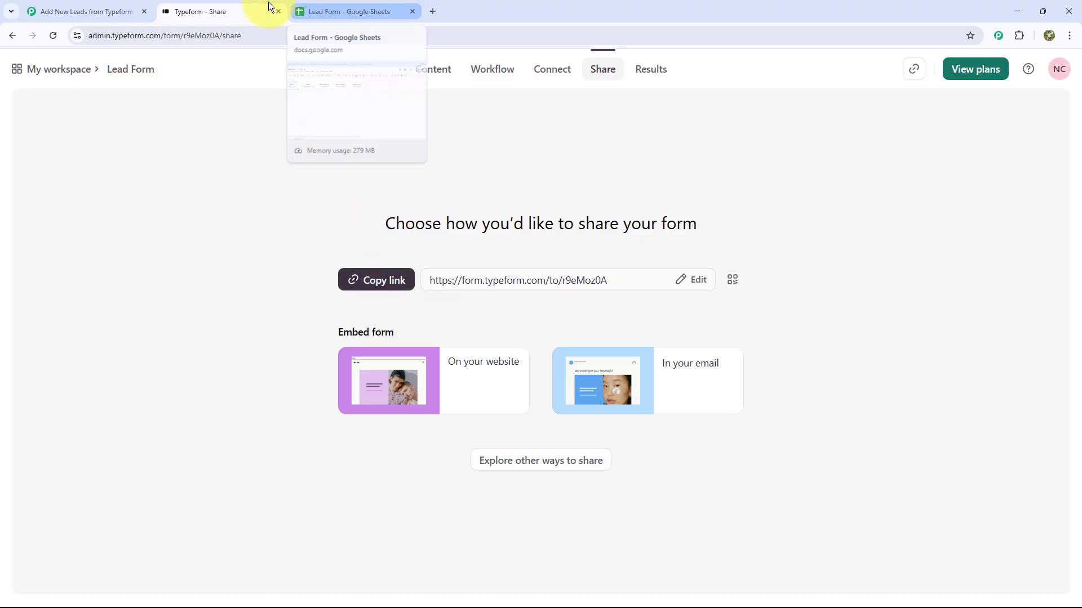
{"action": "left_click", "coordinate": [119, 12]}
{"action": "left_click", "coordinate": [704, 314]}
Choose Lead Form as the watched form, save the trigger to await a test response, and open a new tab.
{"action": "left_click", "coordinate": [729, 352]}
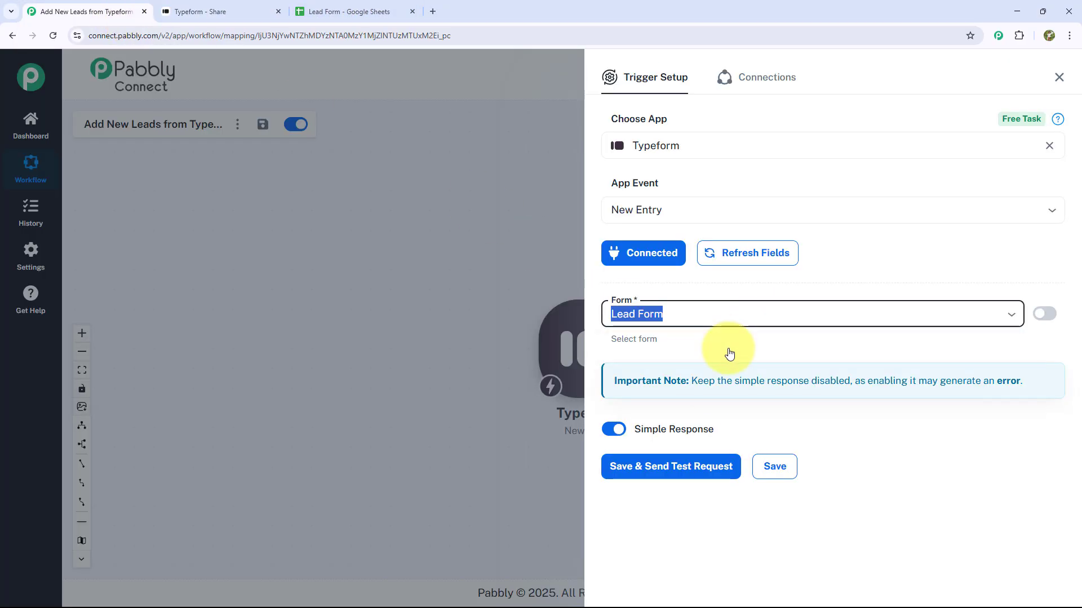
{"action": "left_click", "coordinate": [679, 476]}
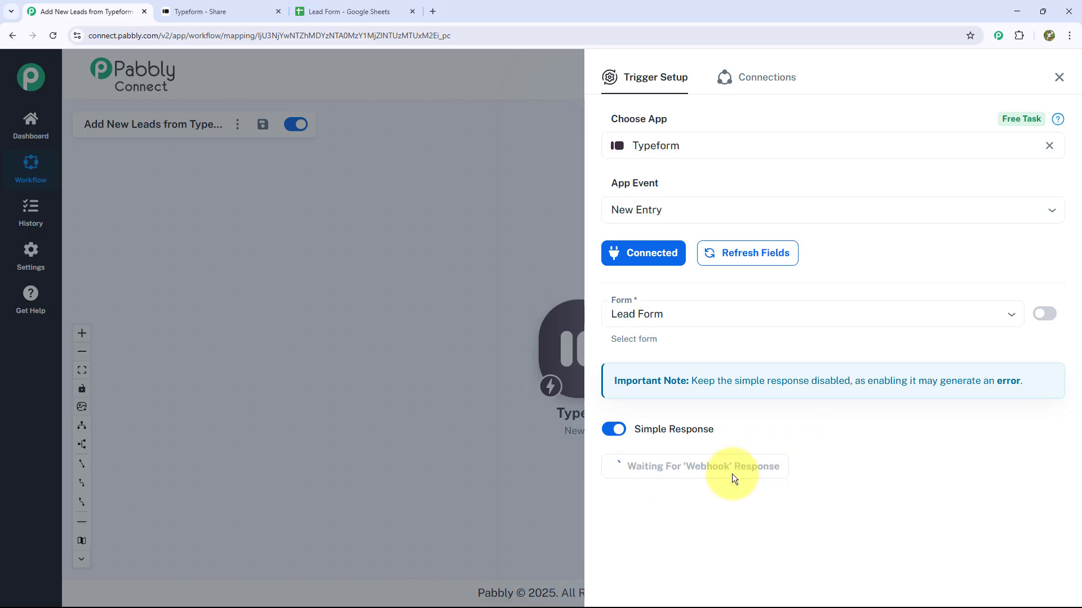
{"action": "left_click", "coordinate": [432, 11]}
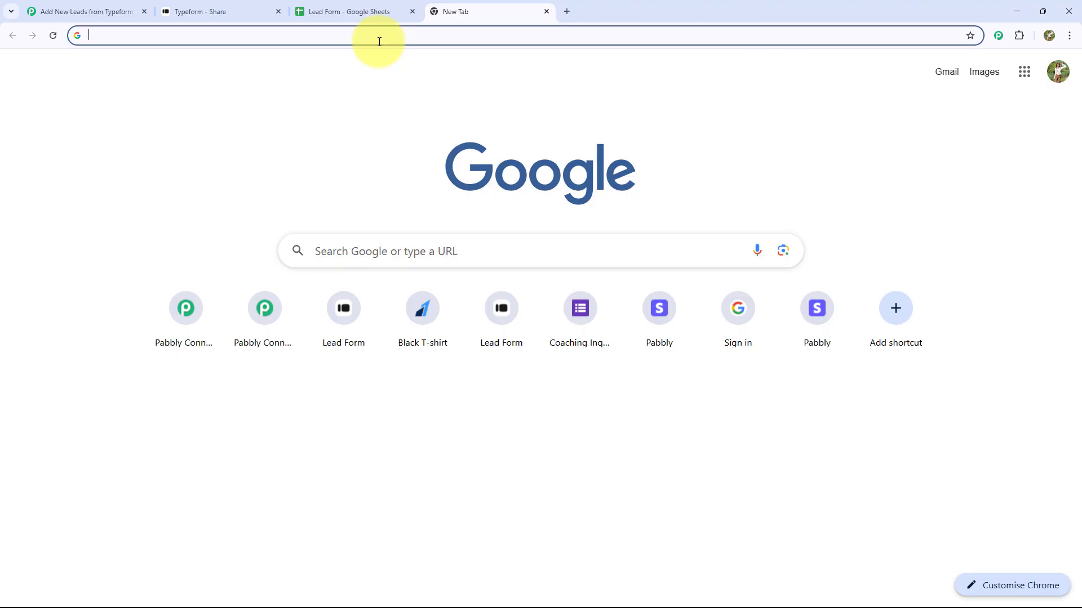
Open the Lead Form's public link and enter a dummy name, e-mail and phone number.
{"action": "key", "text": "ctrl+v"}
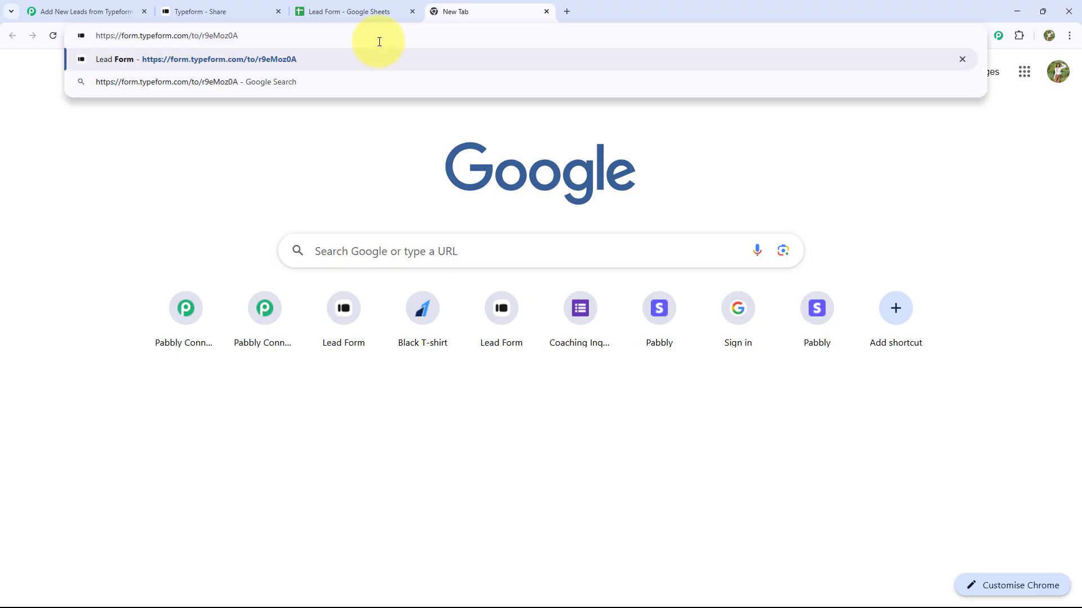
{"action": "key", "text": "Return"}
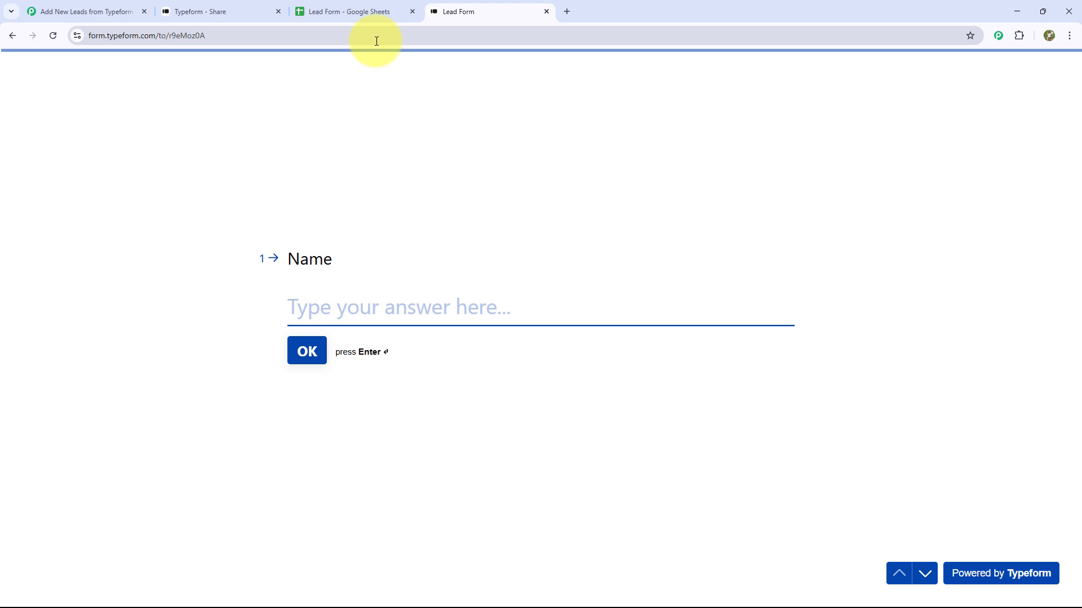
{"action": "type", "text": "Dummy User"}
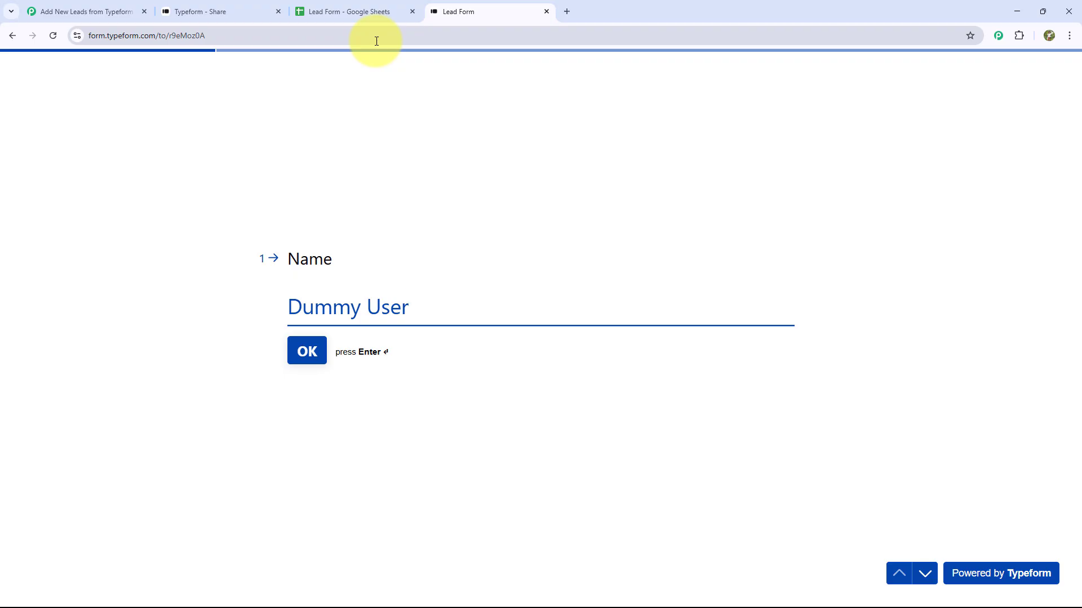
{"action": "key", "text": "Return"}
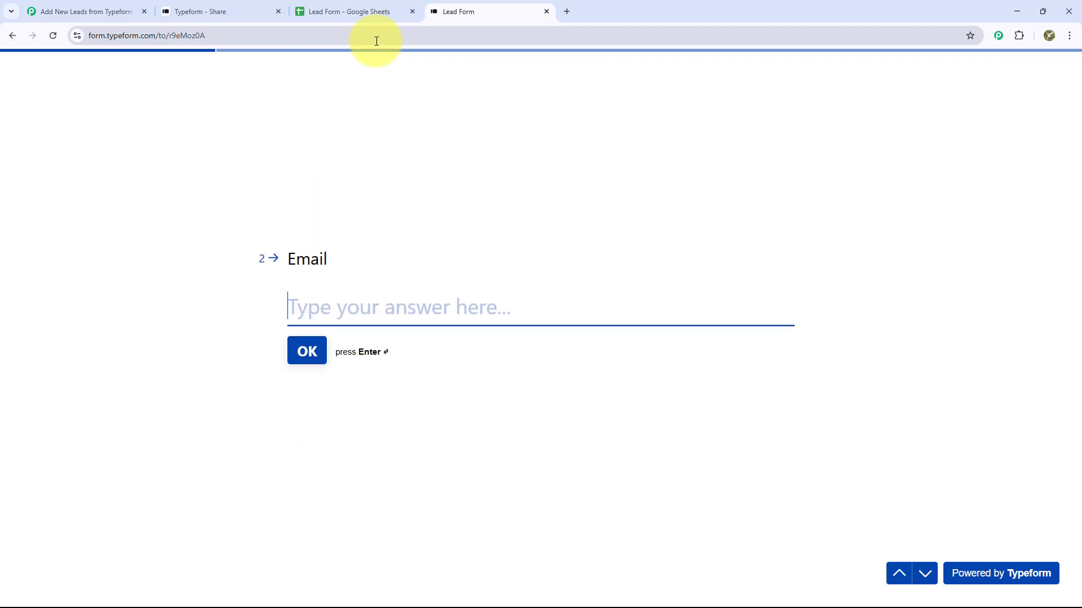
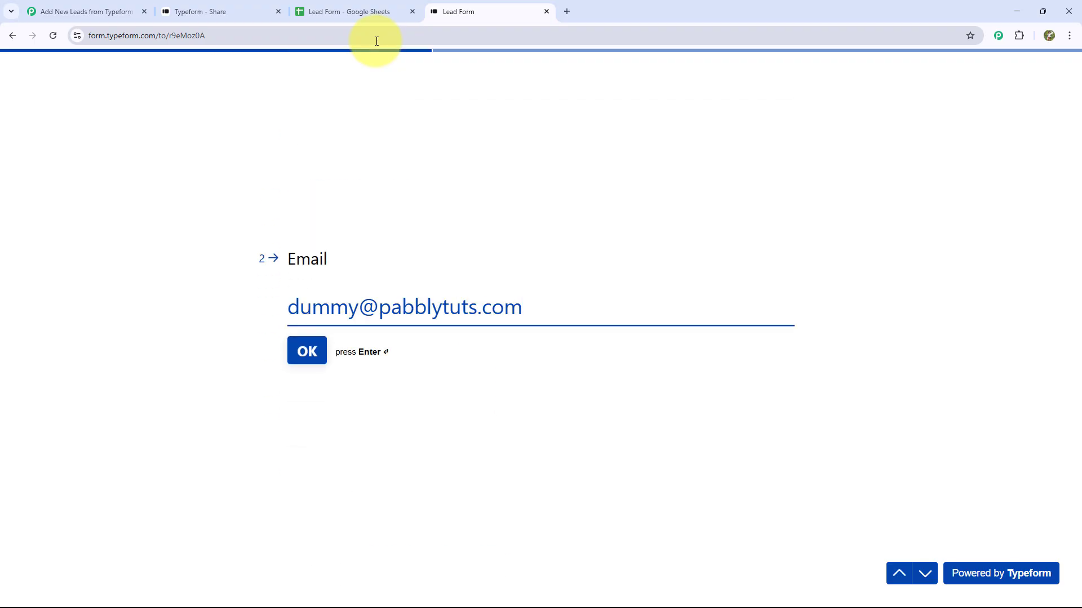
{"action": "key", "text": "Return"}
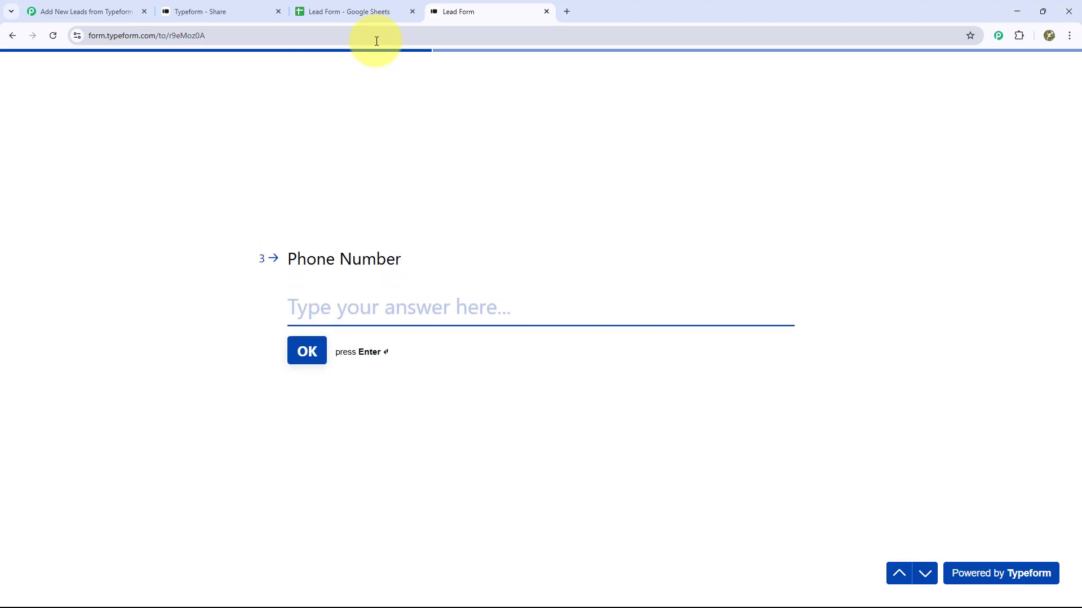
{"action": "type", "text": "99"}
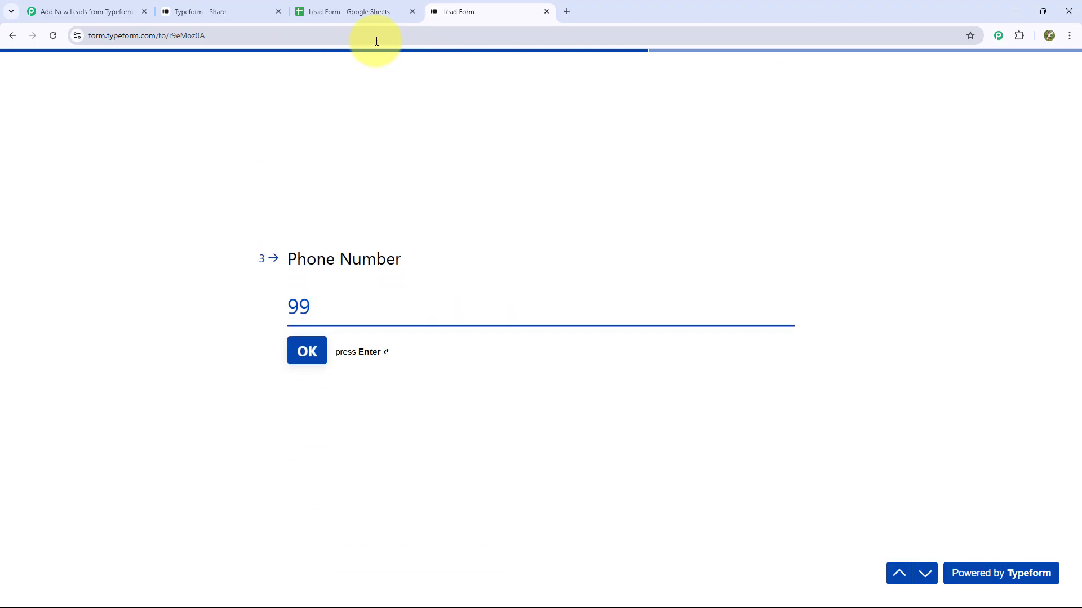
{"action": "key", "text": "BackSpace"}
{"action": "key", "text": "BackSpace"}
{"action": "type", "text": "6666666666"}
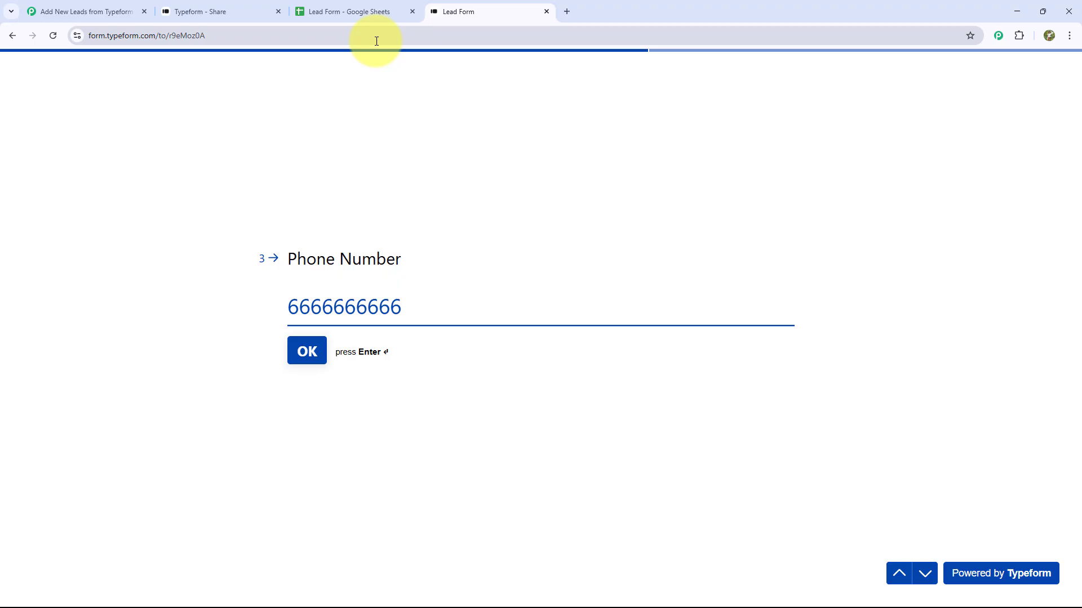
{"action": "key", "text": "Return"}
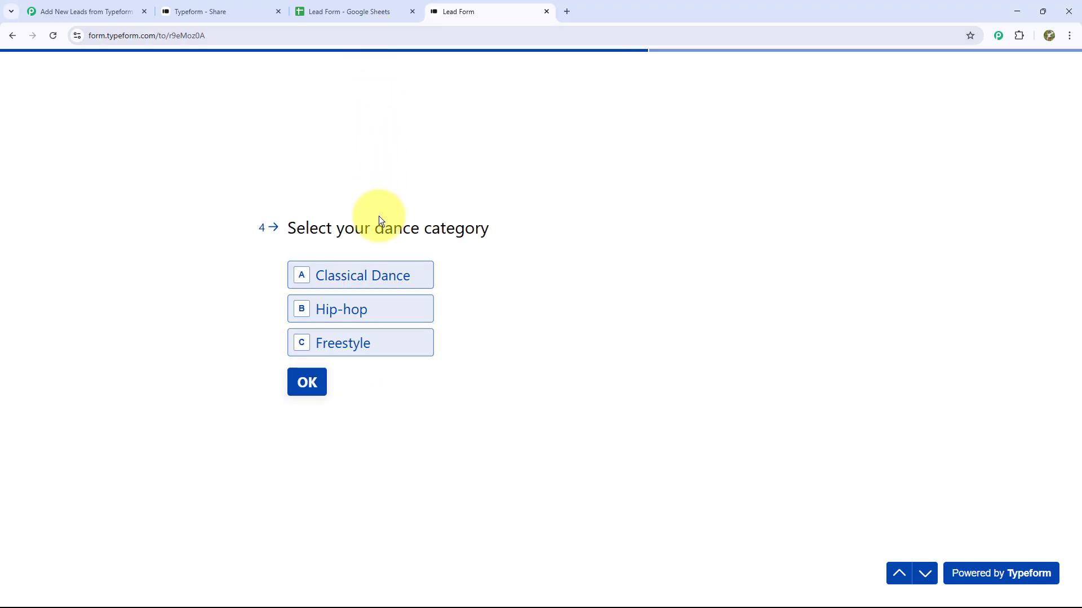
Answer Freestyle for dance category and Exploring for start time, then submit the entry.
{"action": "left_click", "coordinate": [377, 339]}
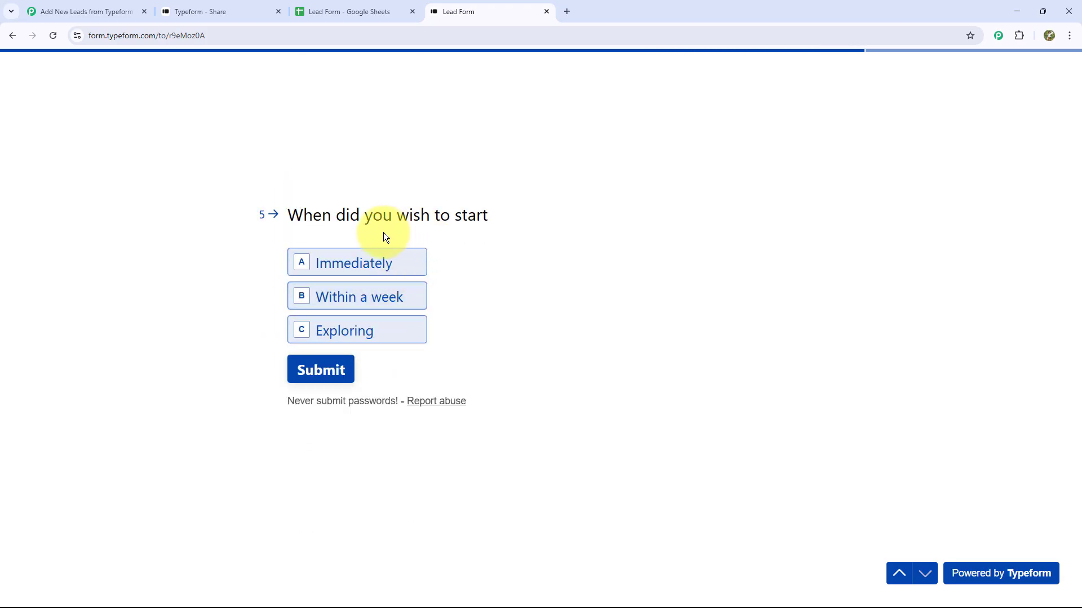
{"action": "left_click", "coordinate": [381, 332]}
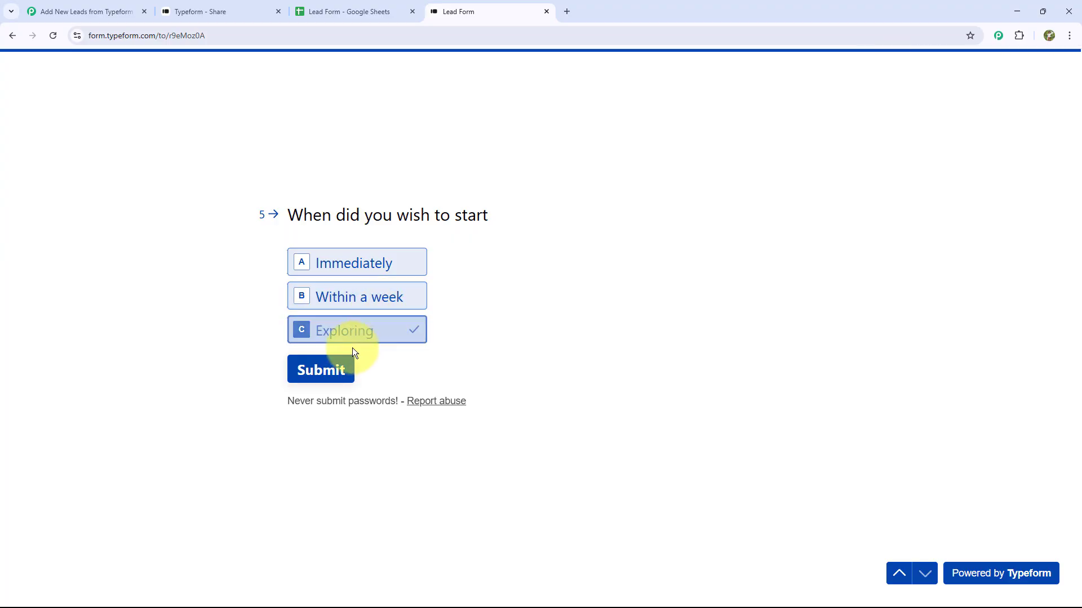
{"action": "left_click", "coordinate": [321, 372]}
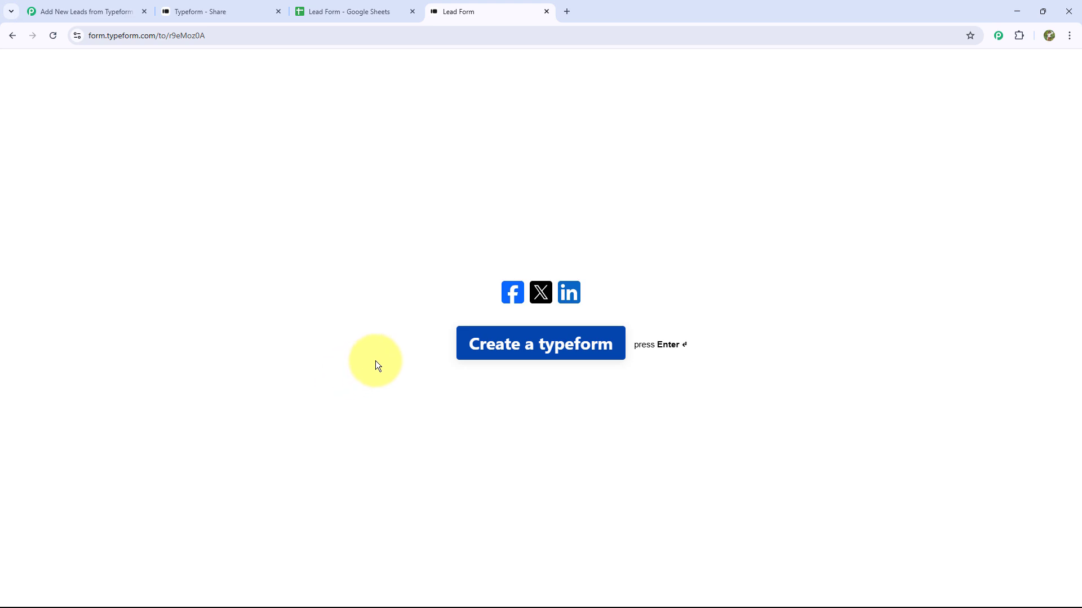
Review the test answers captured under Response Received in Pabbly, then close Trigger Setup.
{"action": "key", "text": "ctrl+Tab"}
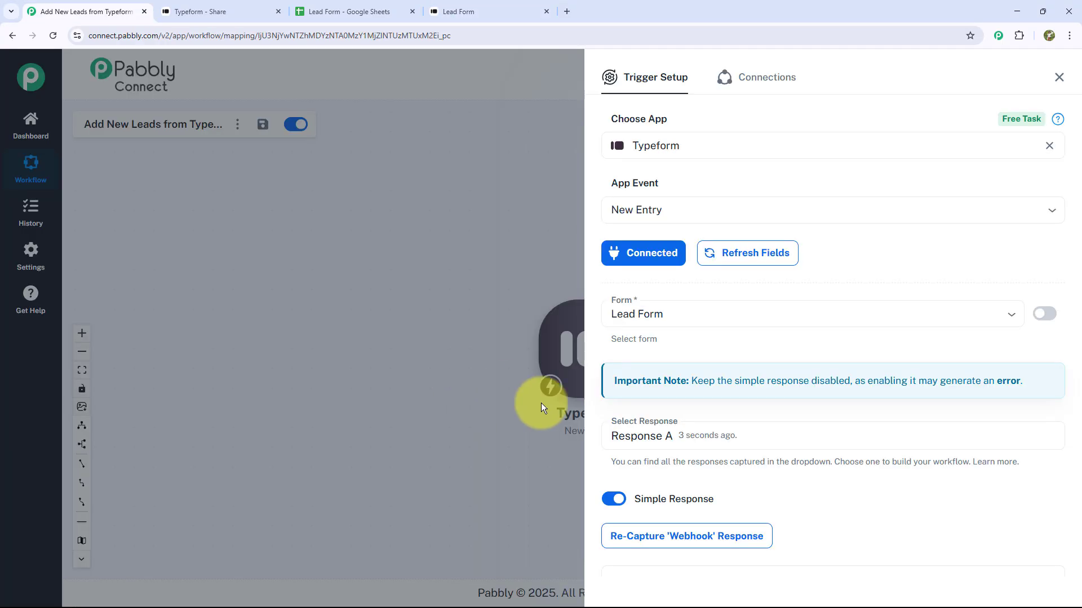
{"action": "scroll", "coordinate": [713, 445], "scroll_direction": "down", "scroll_amount": 4}
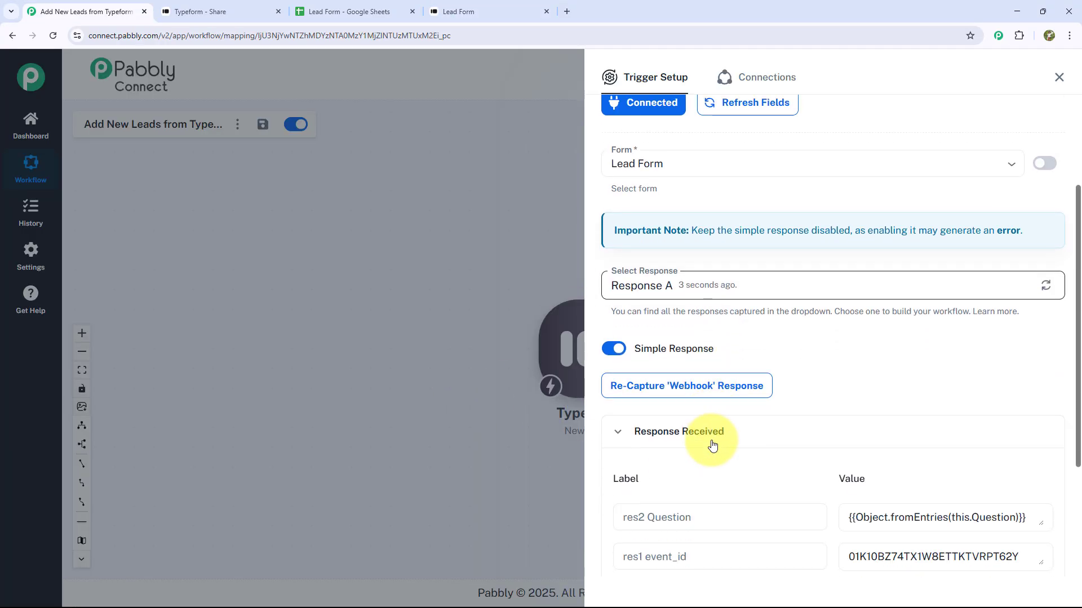
{"action": "scroll", "coordinate": [763, 437], "scroll_direction": "down", "scroll_amount": 2}
{"action": "scroll", "coordinate": [954, 259], "scroll_direction": "down", "scroll_amount": 2}
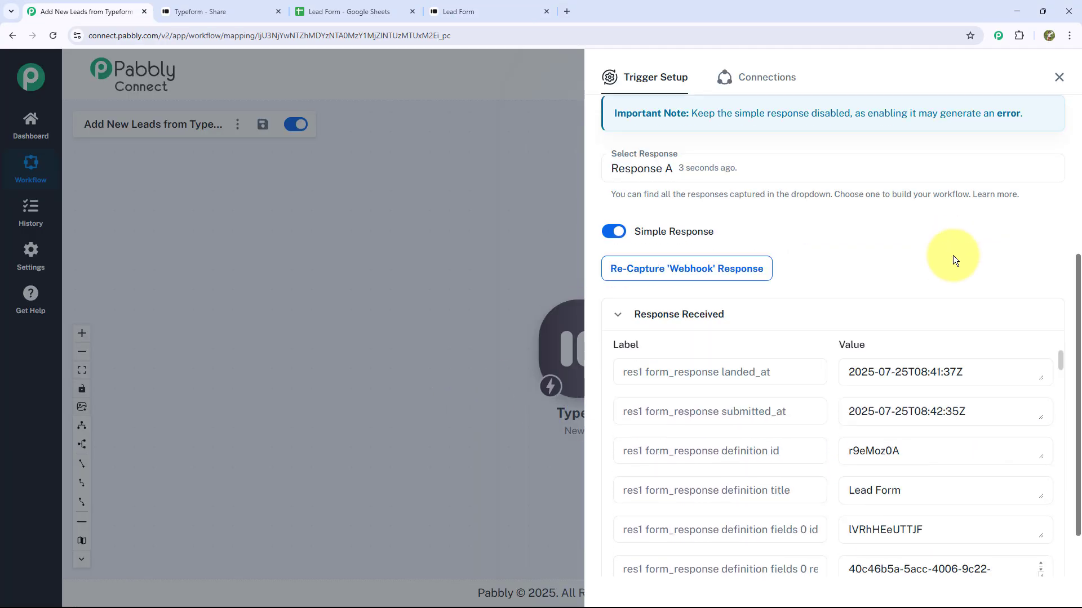
{"action": "scroll", "coordinate": [959, 410], "scroll_direction": "down", "scroll_amount": 8}
{"action": "scroll", "coordinate": [956, 407], "scroll_direction": "down", "scroll_amount": 10}
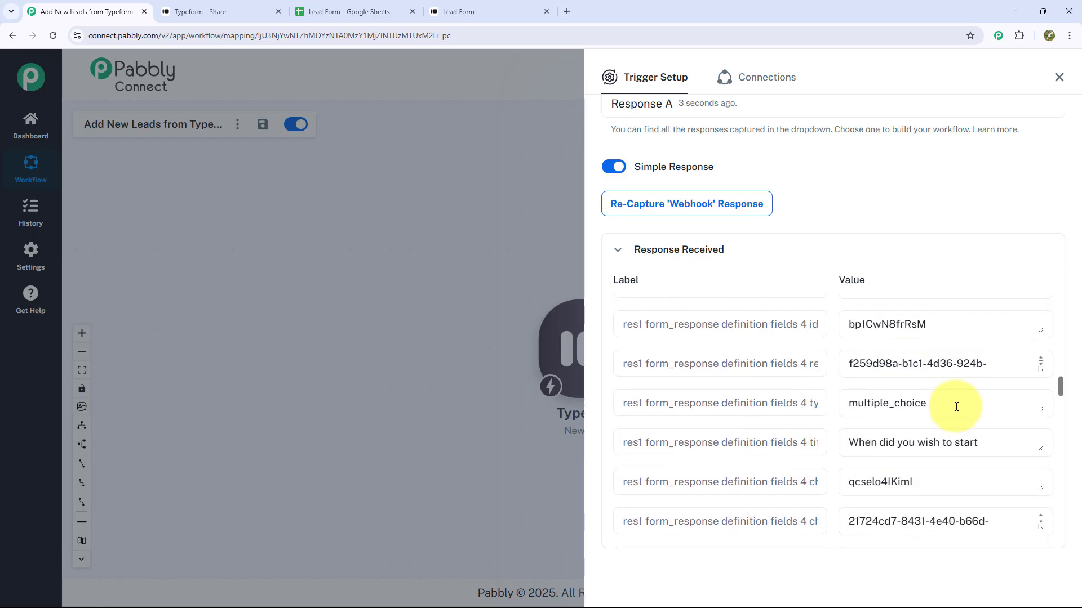
{"action": "scroll", "coordinate": [918, 429], "scroll_direction": "down", "scroll_amount": 4}
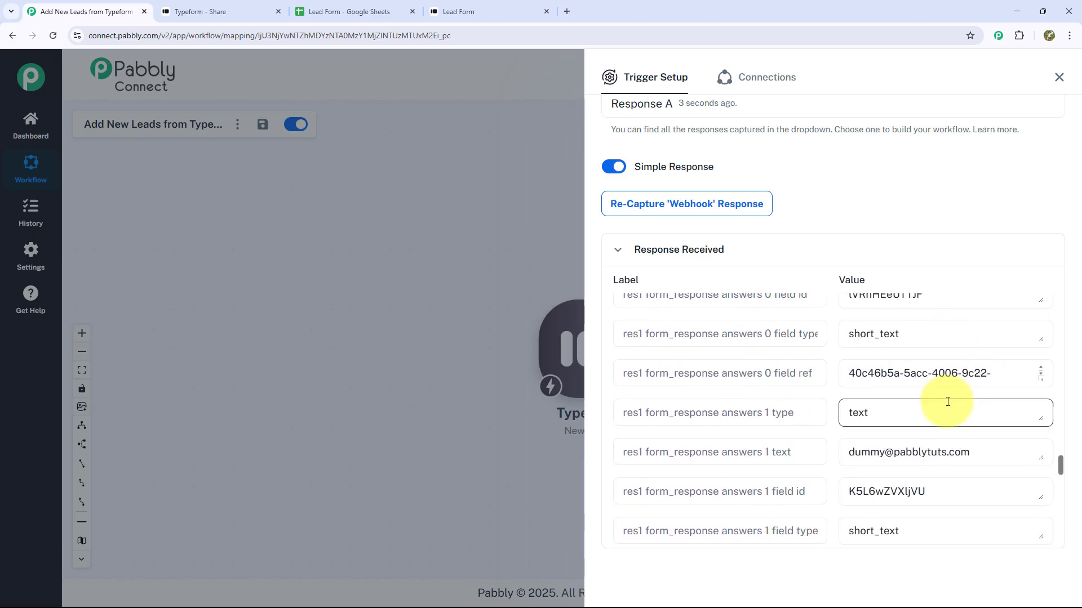
{"action": "scroll", "coordinate": [921, 422], "scroll_direction": "up", "scroll_amount": 2}
{"action": "scroll", "coordinate": [873, 456], "scroll_direction": "down", "scroll_amount": 2}
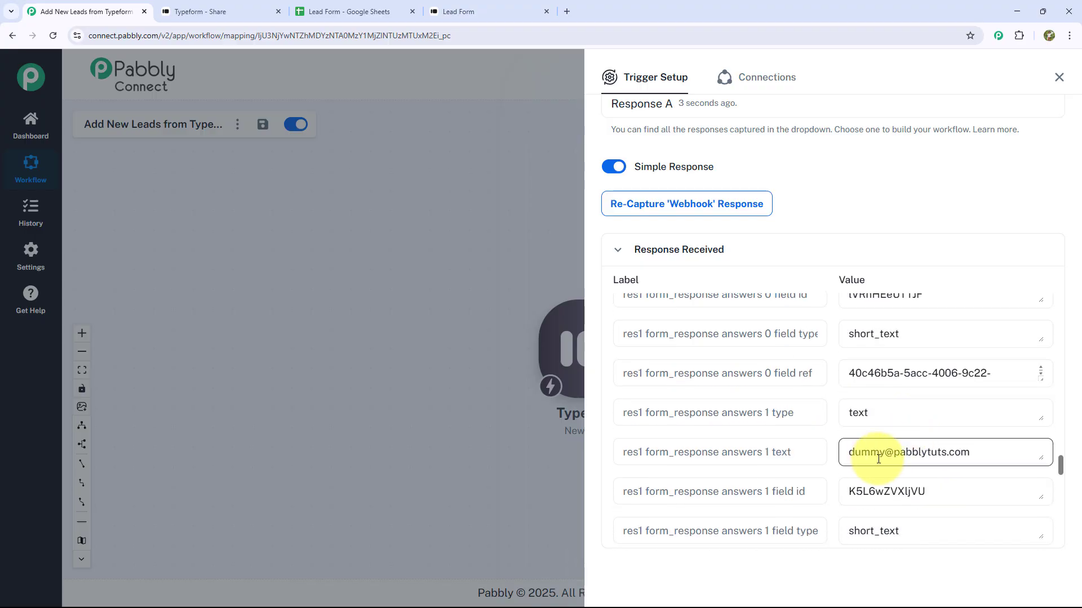
{"action": "scroll", "coordinate": [878, 462], "scroll_direction": "down", "scroll_amount": 3}
{"action": "scroll", "coordinate": [877, 462], "scroll_direction": "down", "scroll_amount": 4}
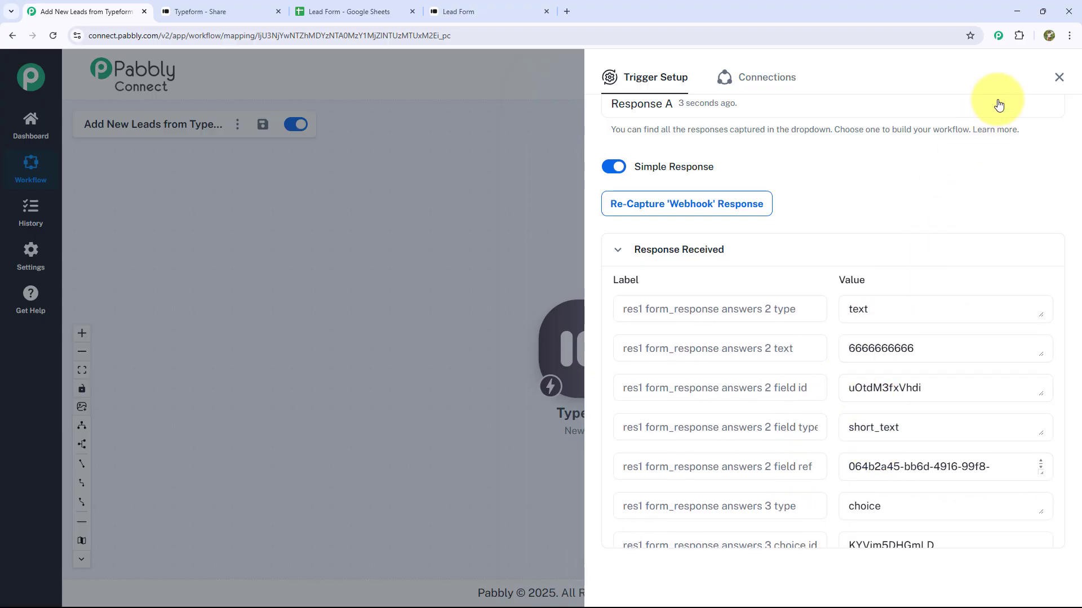
{"action": "left_click", "coordinate": [1059, 77]}
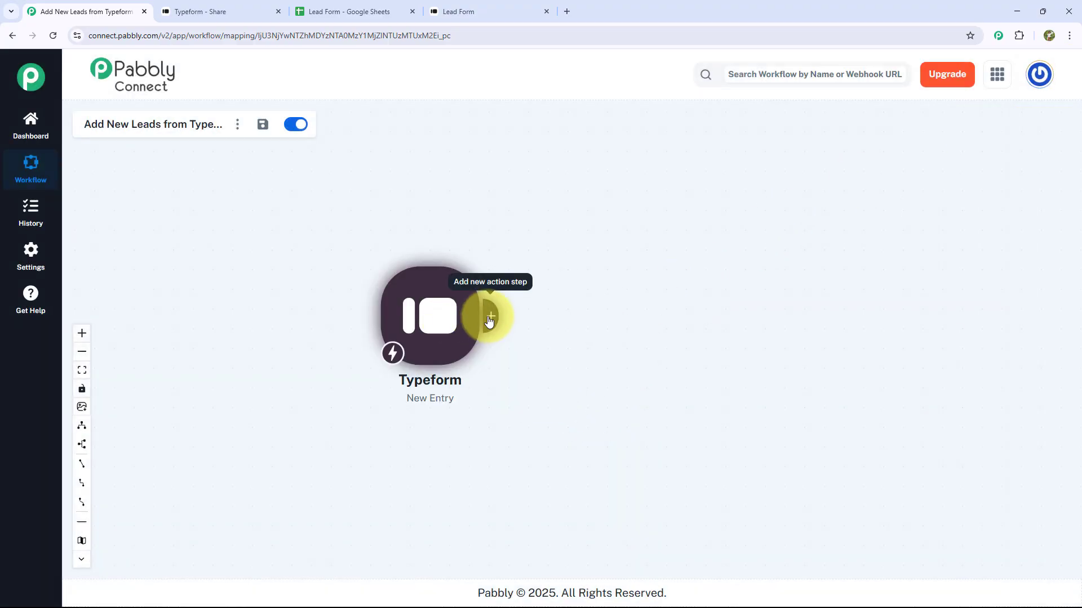
Add a Google Sheets action with the Add New Row event and open its Connect options.
{"action": "left_click", "coordinate": [490, 319]}
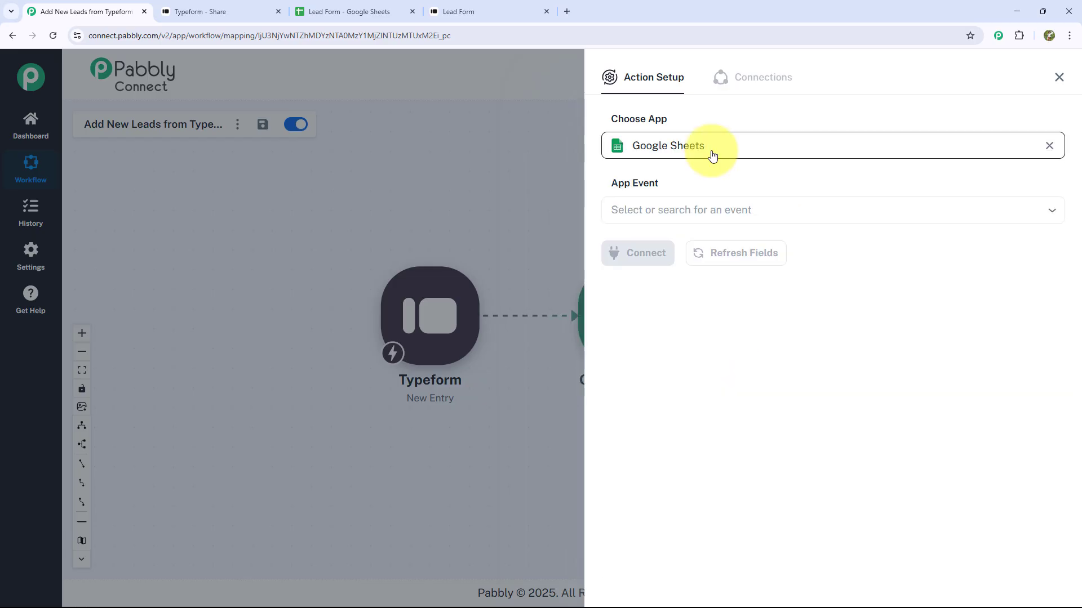
{"action": "left_click", "coordinate": [695, 210]}
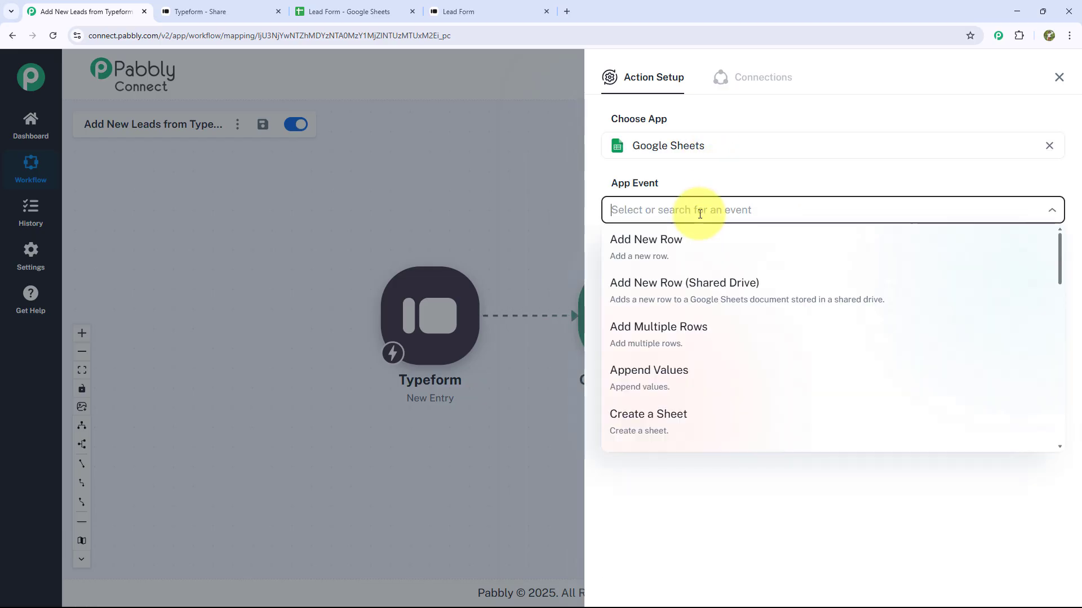
{"action": "left_click", "coordinate": [674, 258]}
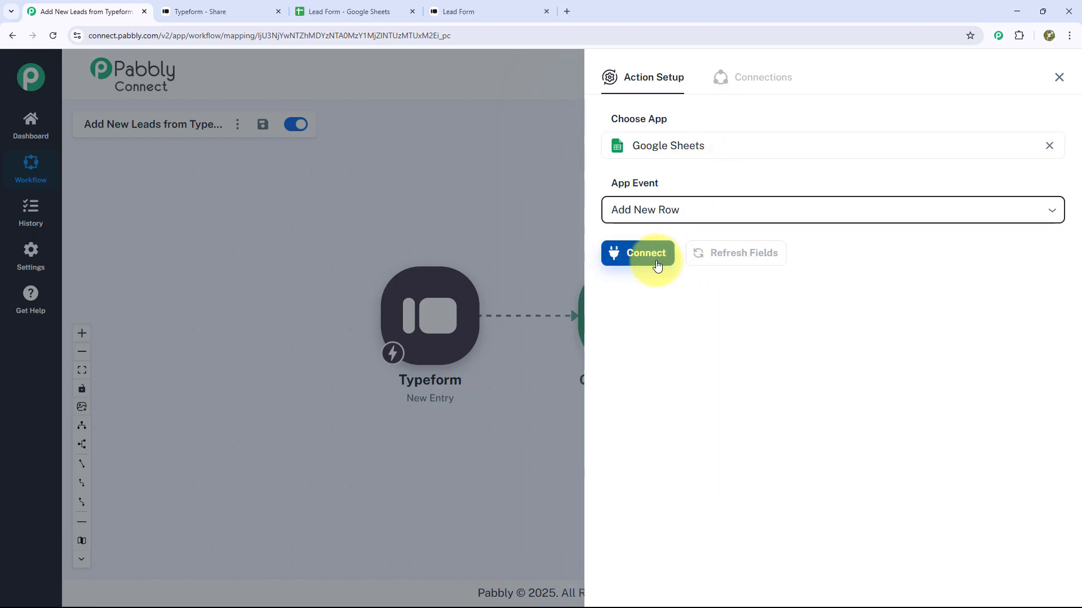
{"action": "left_click", "coordinate": [656, 264]}
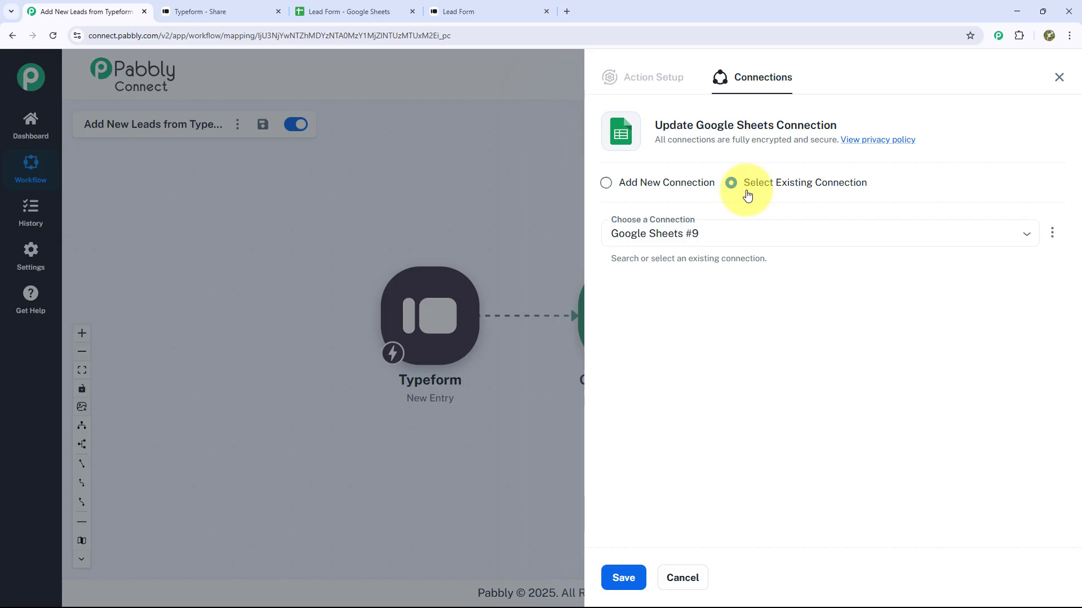
Add a new Google Sheets connection by signing in with the Google account.
{"action": "left_click", "coordinate": [607, 185]}
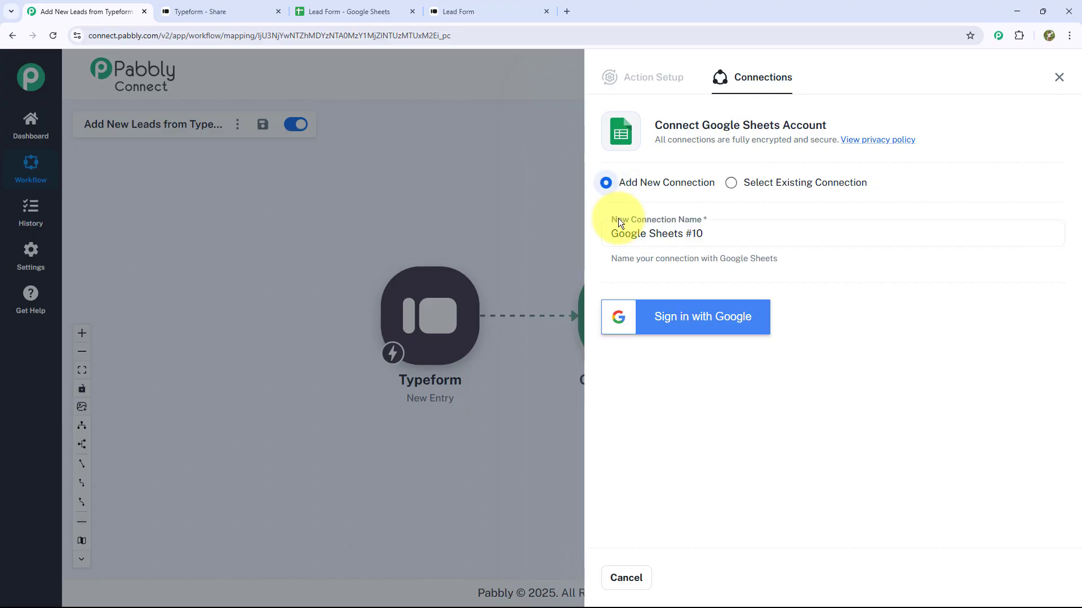
{"action": "left_click", "coordinate": [684, 324]}
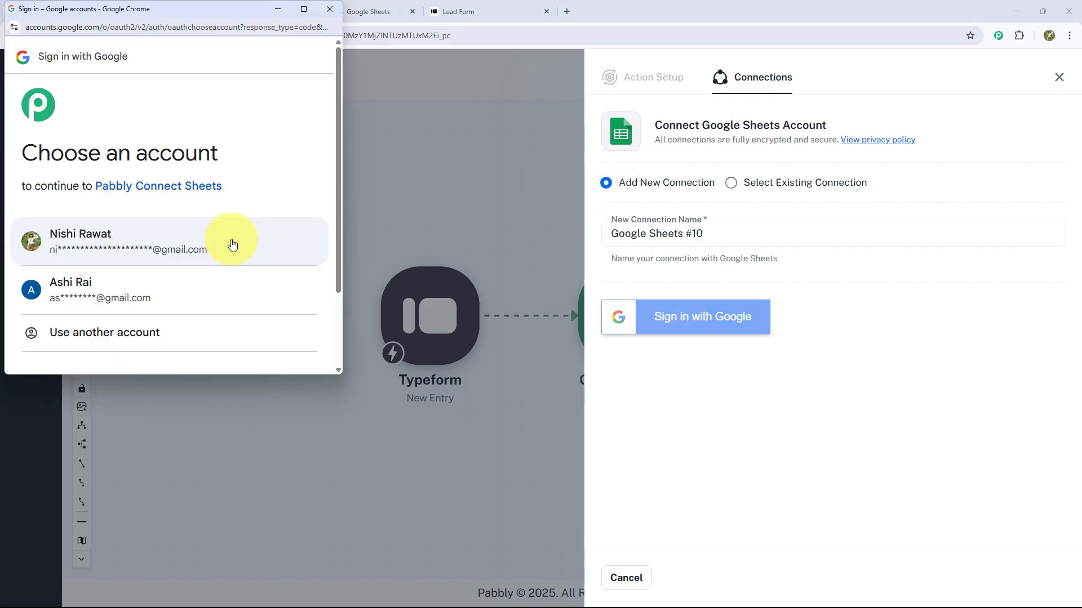
{"action": "left_click", "coordinate": [219, 251]}
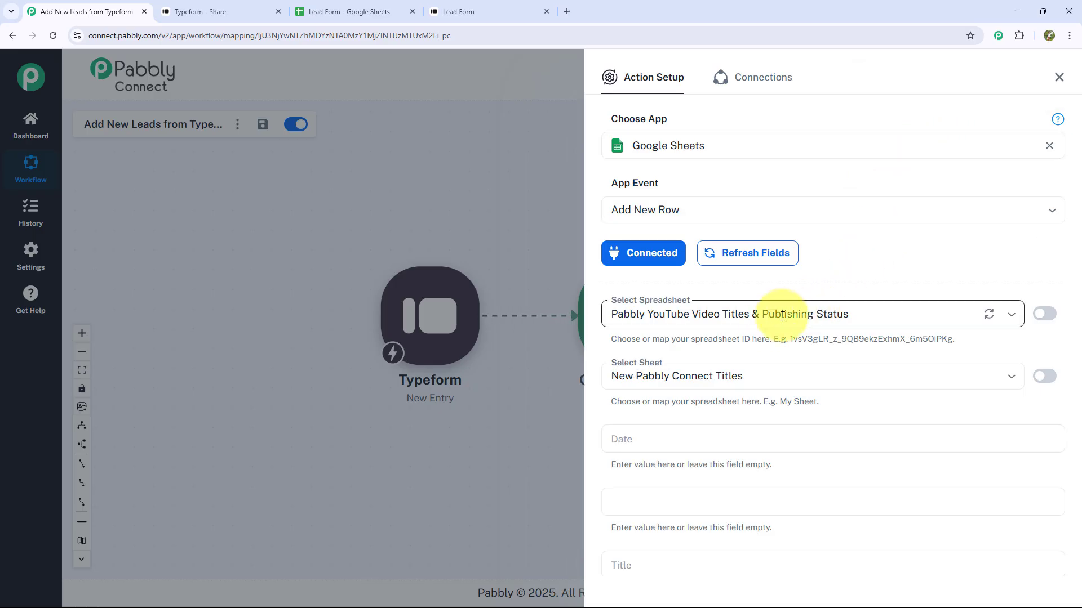
Select the Lead Form spreadsheet and review the Sheet1 column fields that load.
{"action": "left_click", "coordinate": [750, 331]}
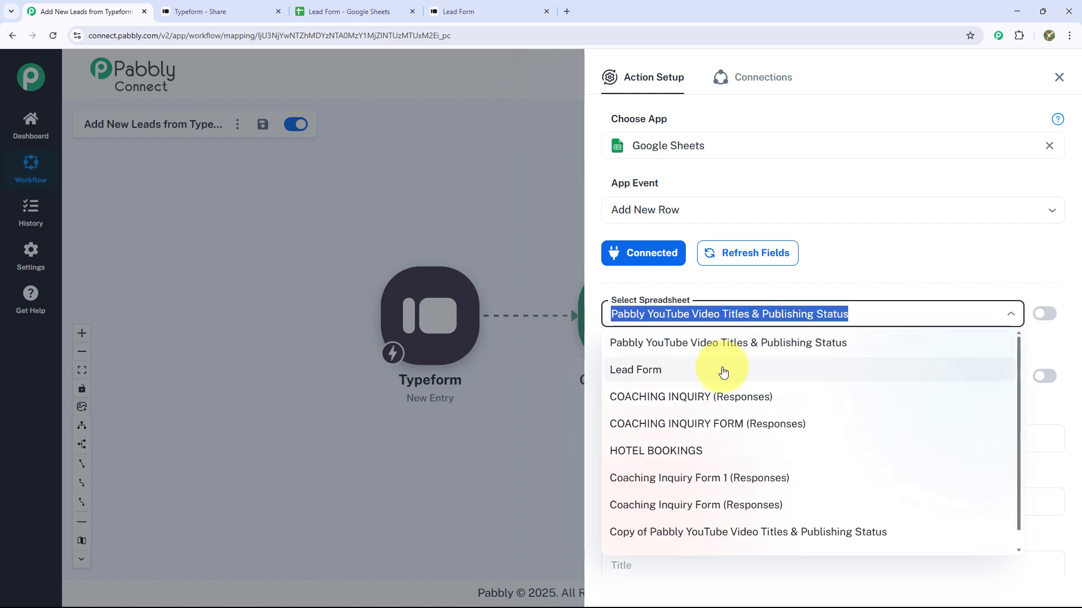
{"action": "left_click", "coordinate": [645, 380]}
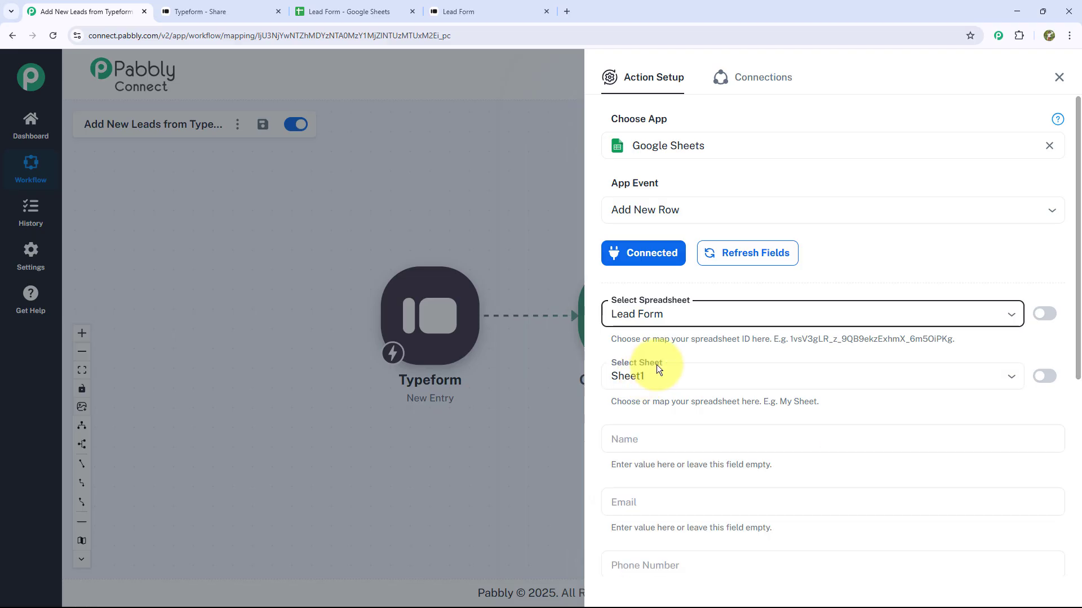
{"action": "scroll", "coordinate": [657, 364], "scroll_direction": "down", "scroll_amount": 2}
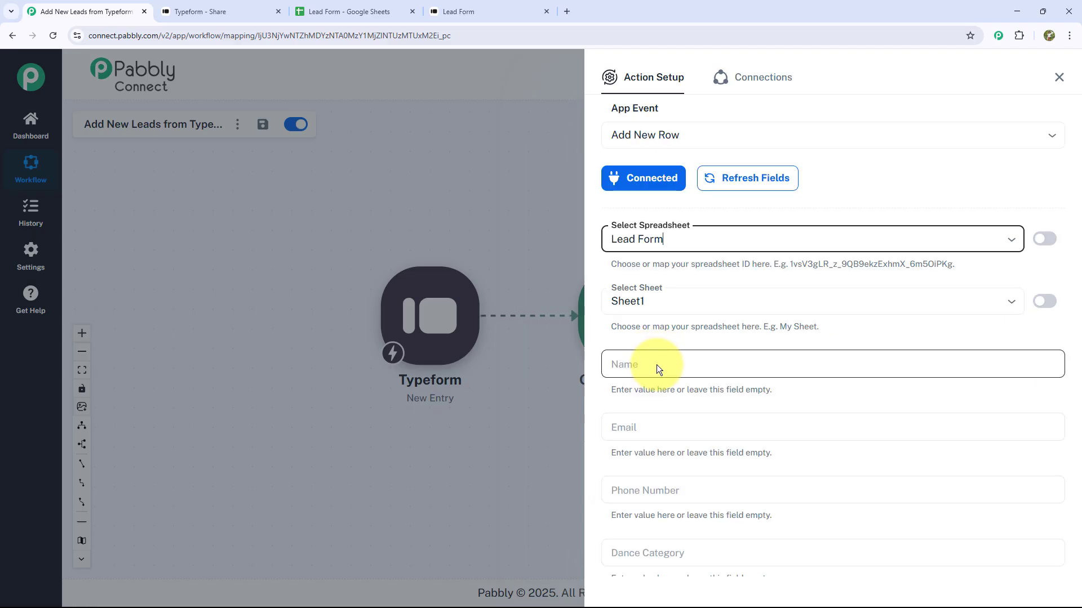
{"action": "scroll", "coordinate": [642, 492], "scroll_direction": "down", "scroll_amount": 4}
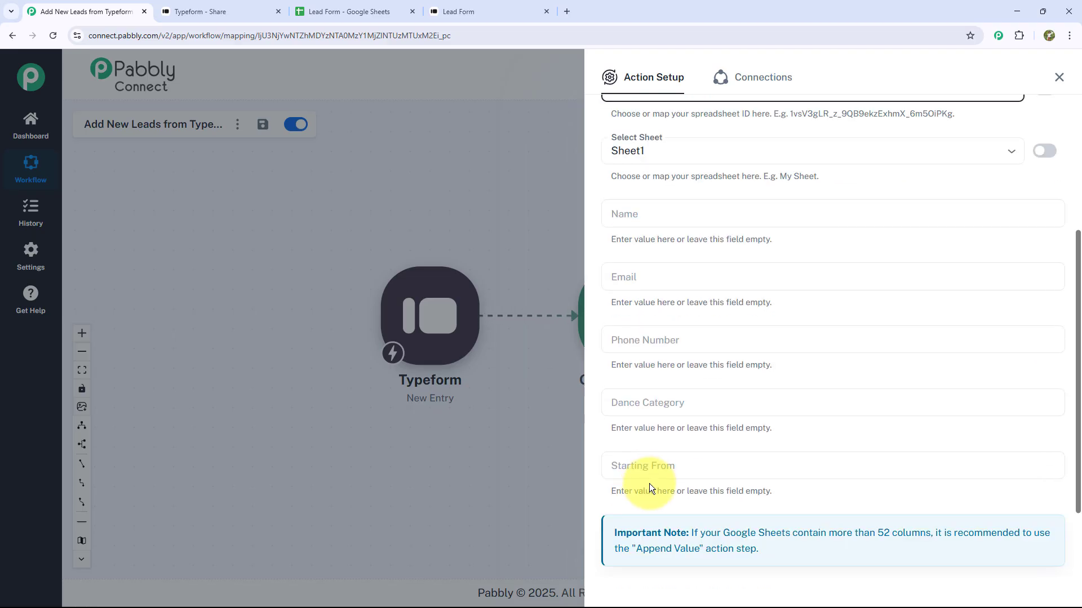
{"action": "scroll", "coordinate": [654, 364], "scroll_direction": "up", "scroll_amount": 4}
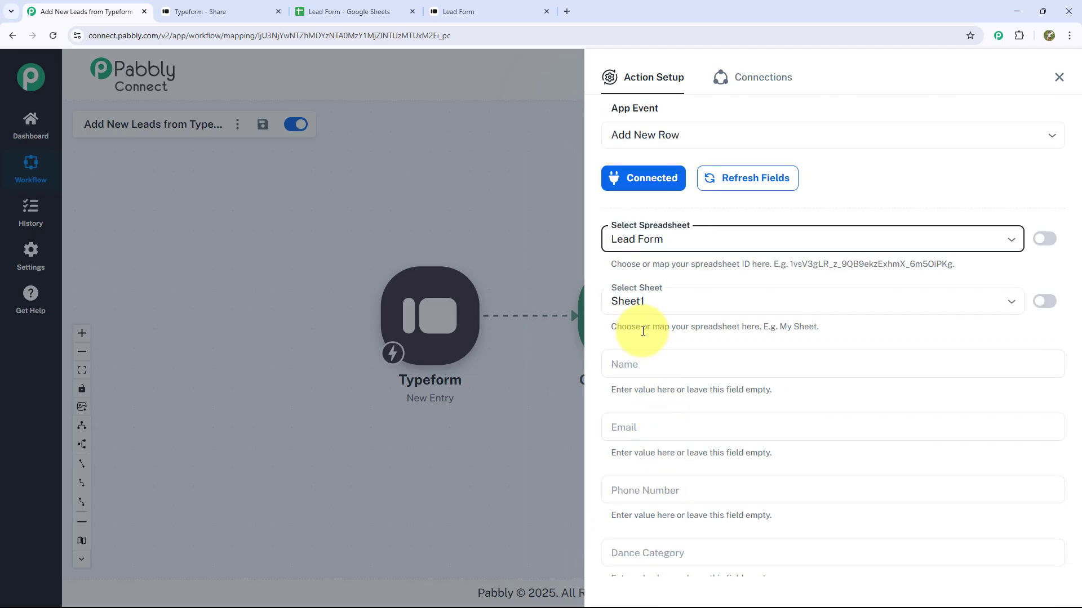
{"action": "scroll", "coordinate": [643, 331], "scroll_direction": "down", "scroll_amount": 4}
{"action": "scroll", "coordinate": [643, 331], "scroll_direction": "up", "scroll_amount": 4}
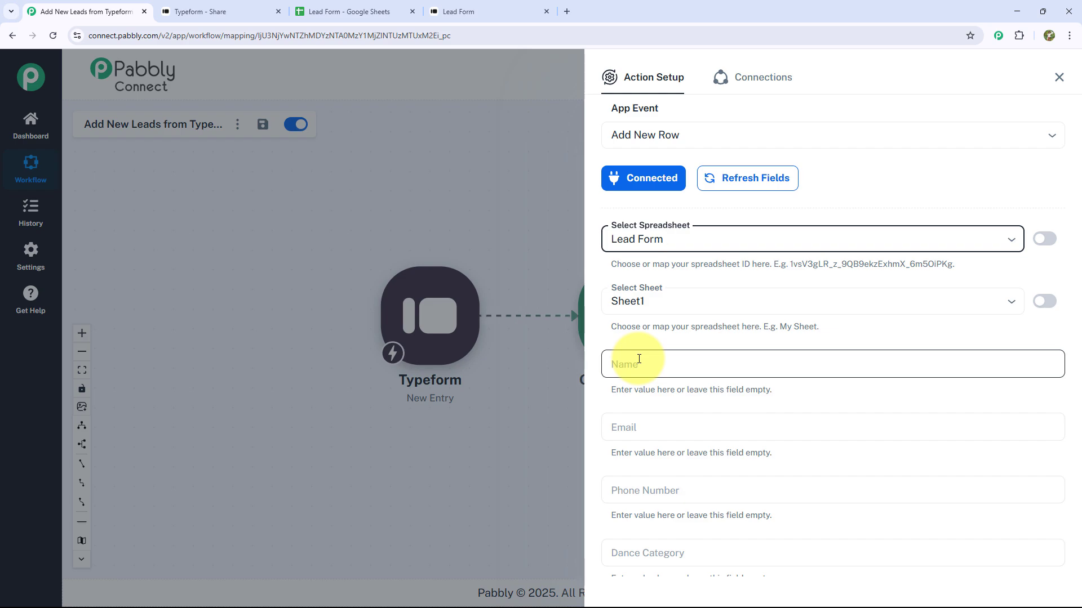
Map the Typeform name answer from New Entry into the Name column.
{"action": "left_click", "coordinate": [641, 365]}
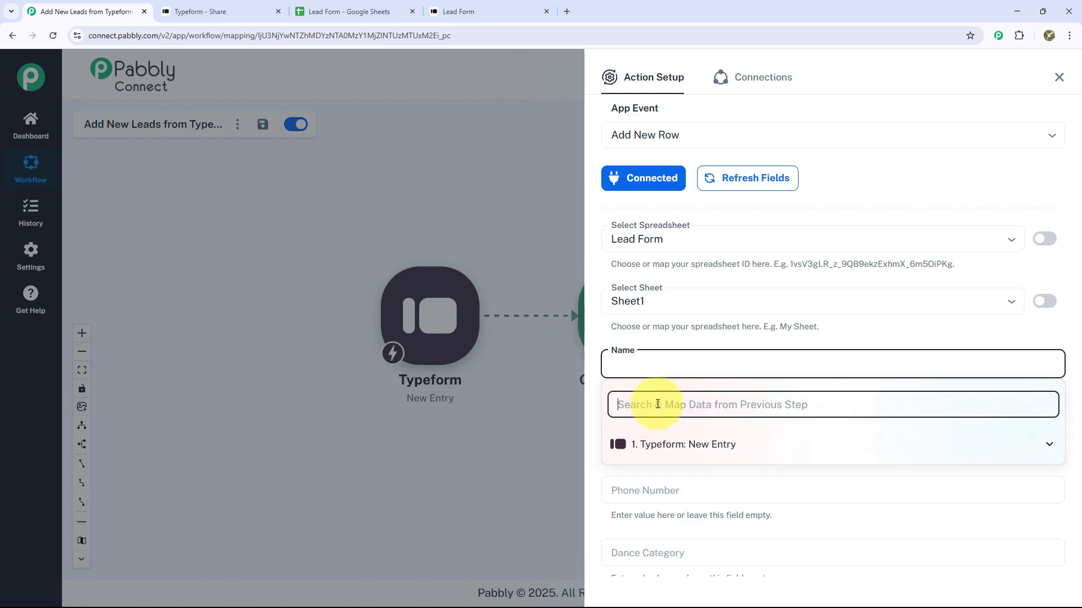
{"action": "left_click", "coordinate": [732, 443]}
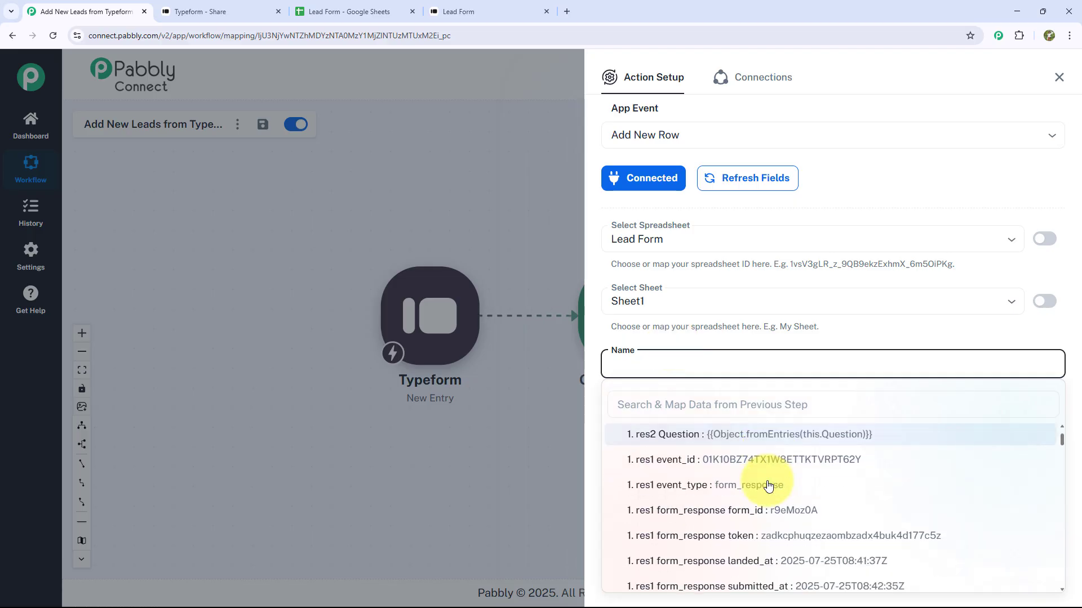
{"action": "scroll", "coordinate": [768, 482], "scroll_direction": "down", "scroll_amount": 6}
{"action": "scroll", "coordinate": [768, 486], "scroll_direction": "down", "scroll_amount": 15}
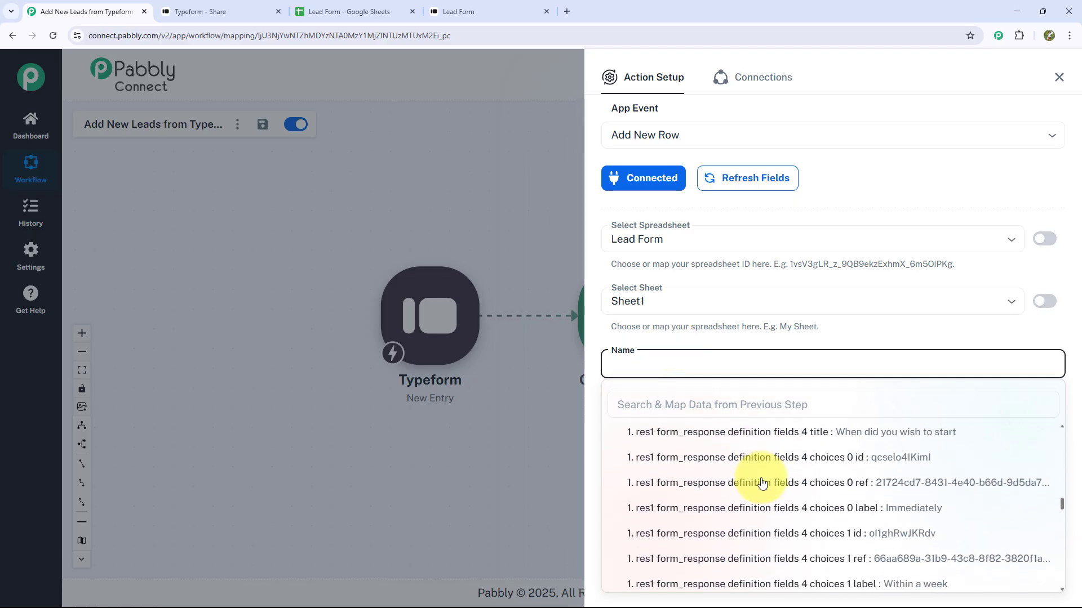
{"action": "scroll", "coordinate": [762, 481], "scroll_direction": "down", "scroll_amount": 5}
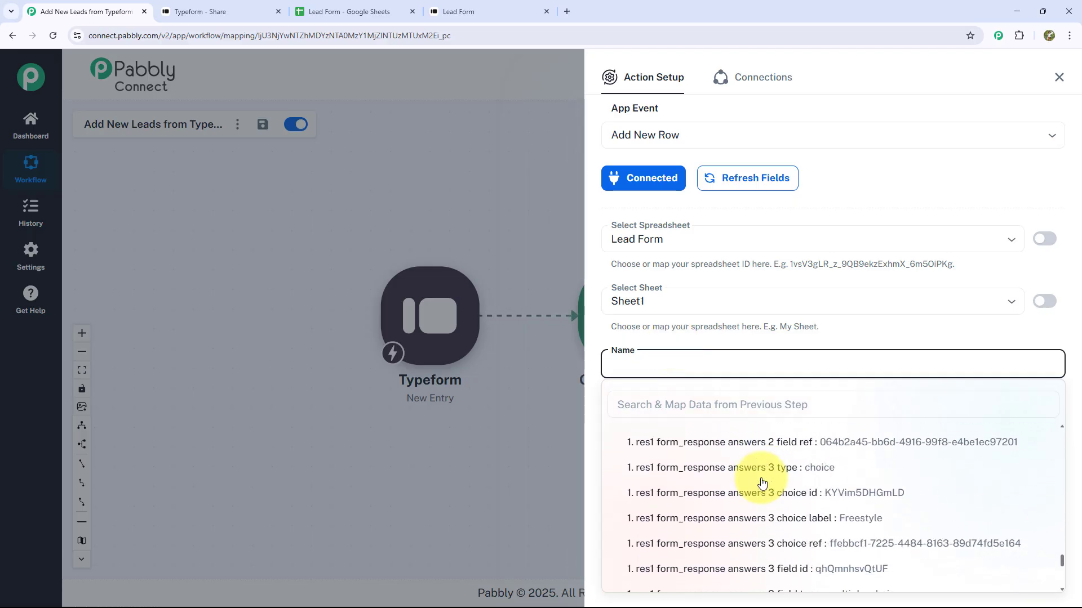
{"action": "scroll", "coordinate": [783, 507], "scroll_direction": "up", "scroll_amount": 6}
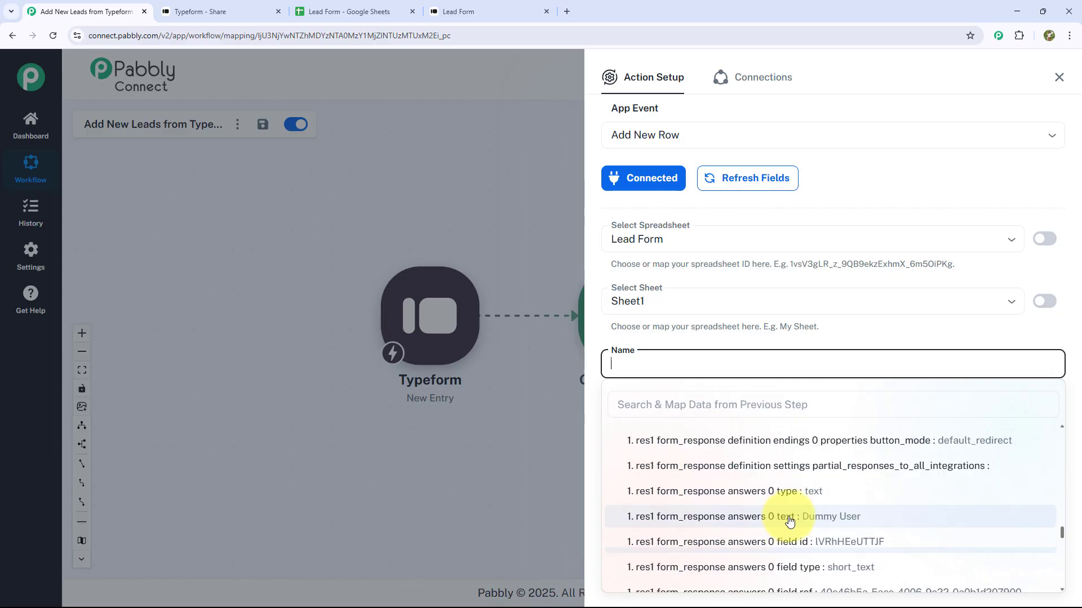
{"action": "left_click", "coordinate": [821, 519]}
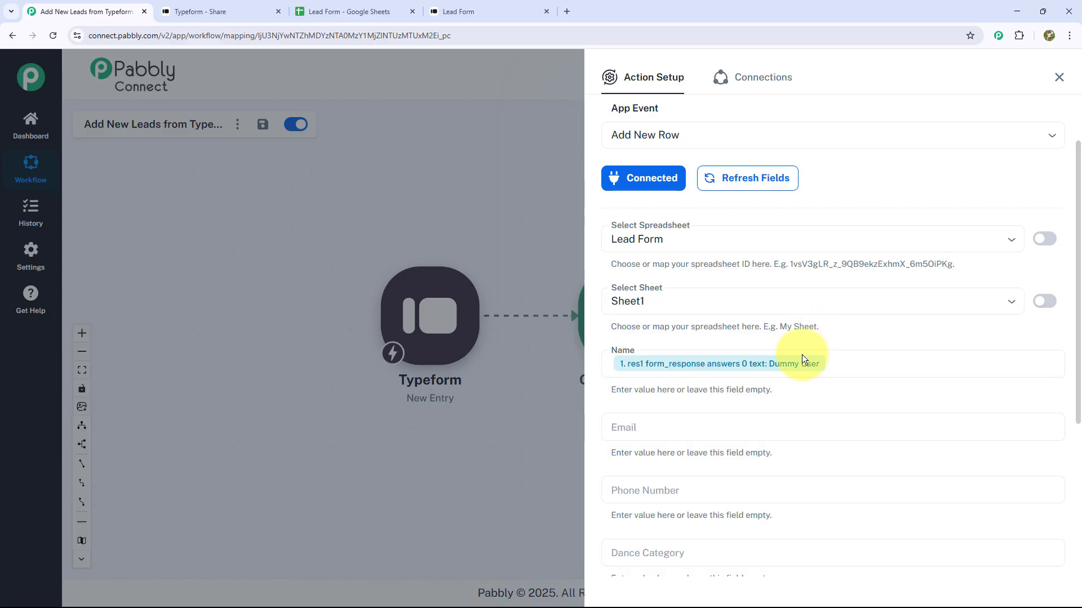
{"action": "scroll", "coordinate": [789, 366], "scroll_direction": "down", "scroll_amount": 3}
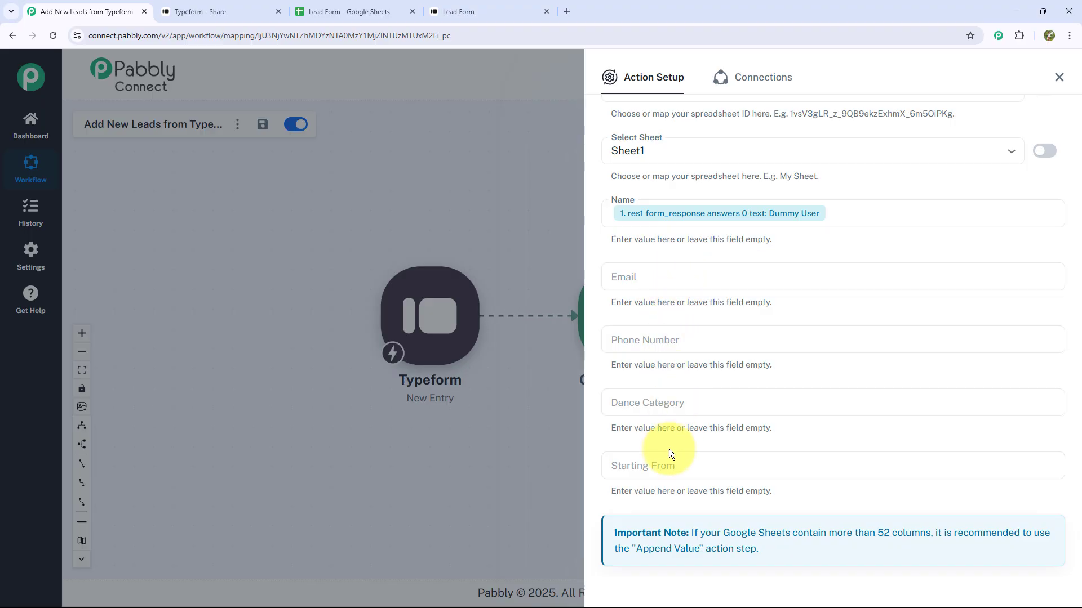
Map the Typeform e-mail answer, found by searching '@', into the Email column.
{"action": "left_click", "coordinate": [688, 275]}
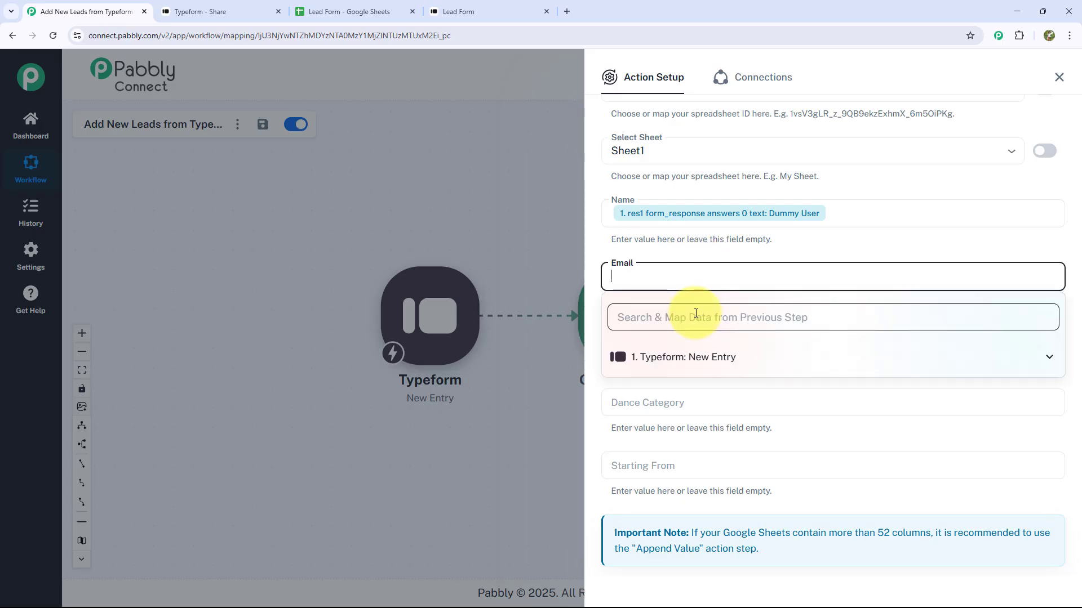
{"action": "left_click", "coordinate": [672, 329]}
{"action": "type", "text": "@"}
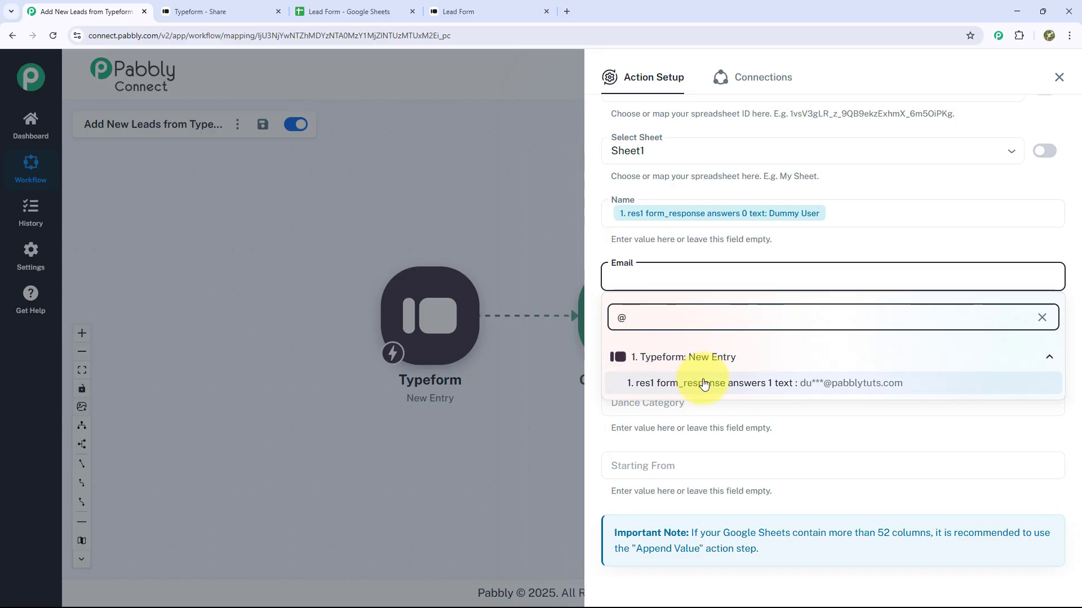
{"action": "left_click", "coordinate": [883, 385]}
{"action": "left_click", "coordinate": [878, 242]}
{"action": "scroll", "coordinate": [749, 310], "scroll_direction": "down", "scroll_amount": 2}
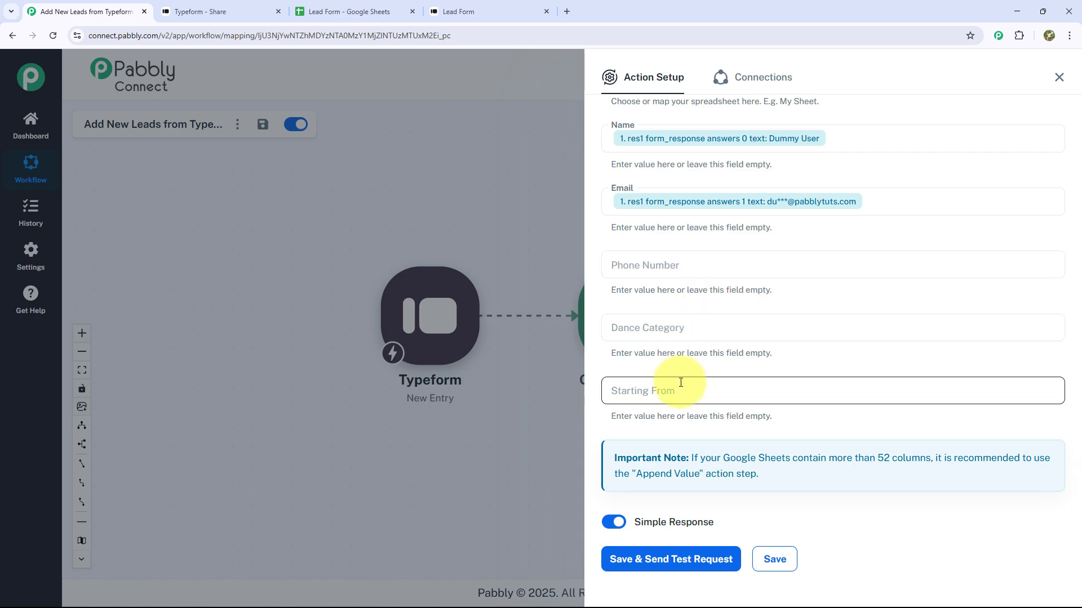
{"action": "scroll", "coordinate": [685, 385], "scroll_direction": "up", "scroll_amount": 1}
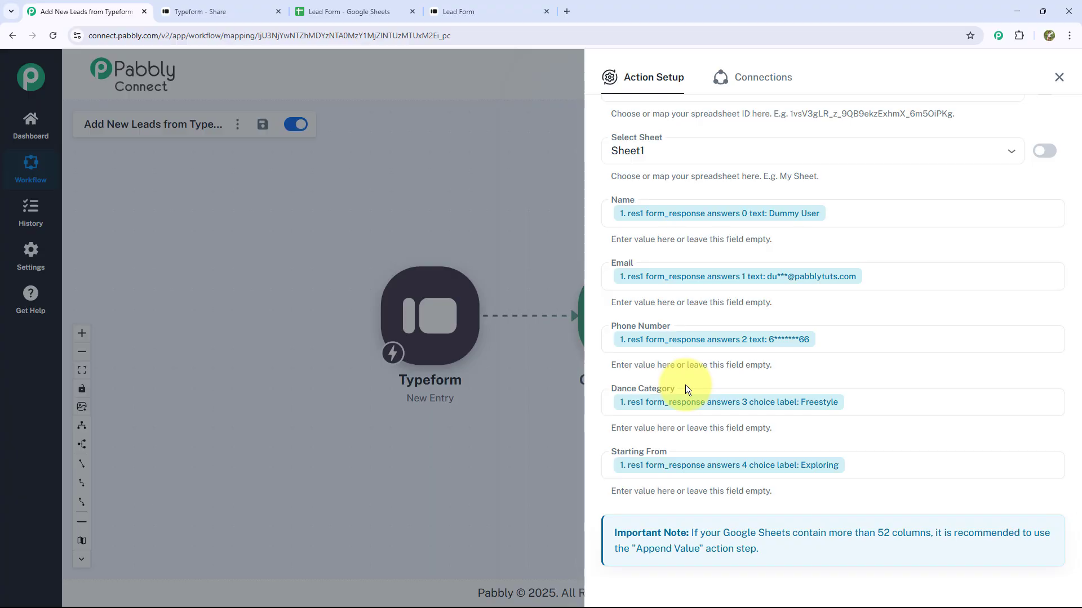
{"action": "left_click", "coordinate": [334, 10]}
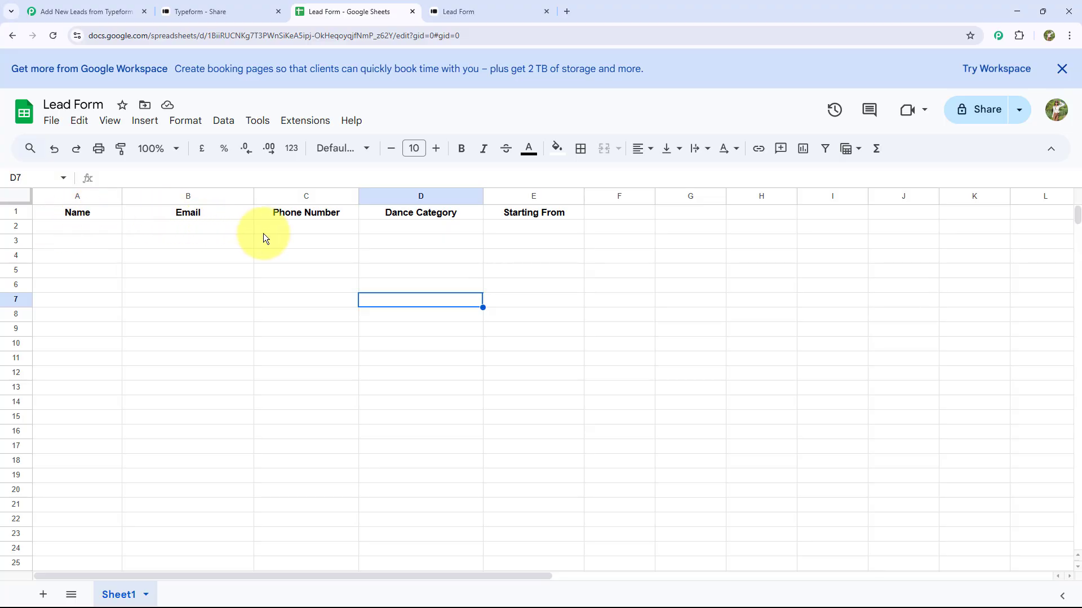
Search the add-on marketplace to confirm Pabbly Connect Webhooks is installed.
{"action": "left_click", "coordinate": [318, 228]}
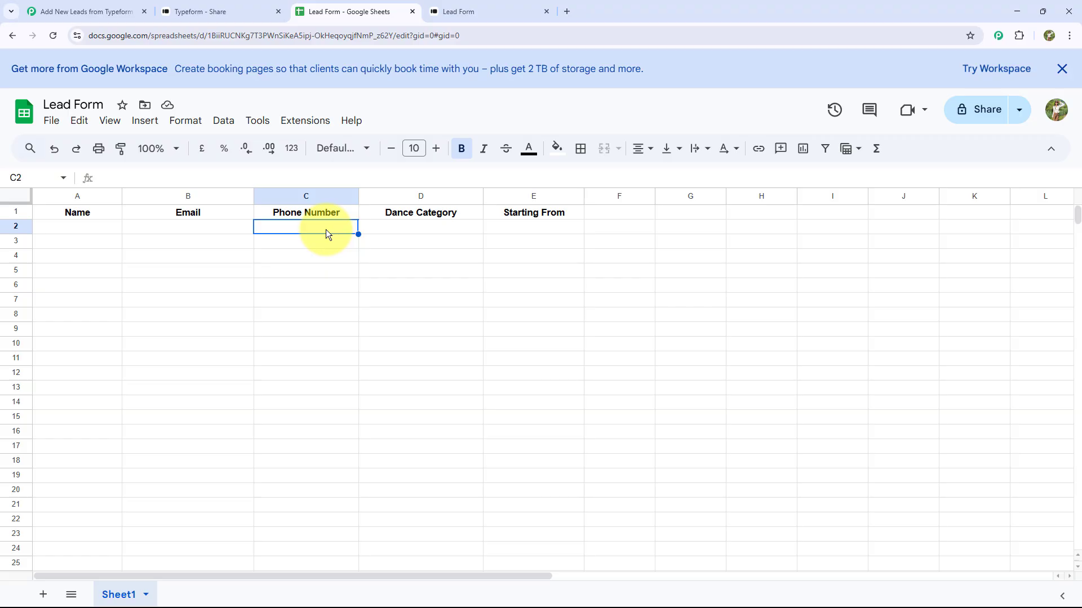
{"action": "left_click", "coordinate": [306, 127]}
{"action": "mouse_move", "coordinate": [317, 143]}
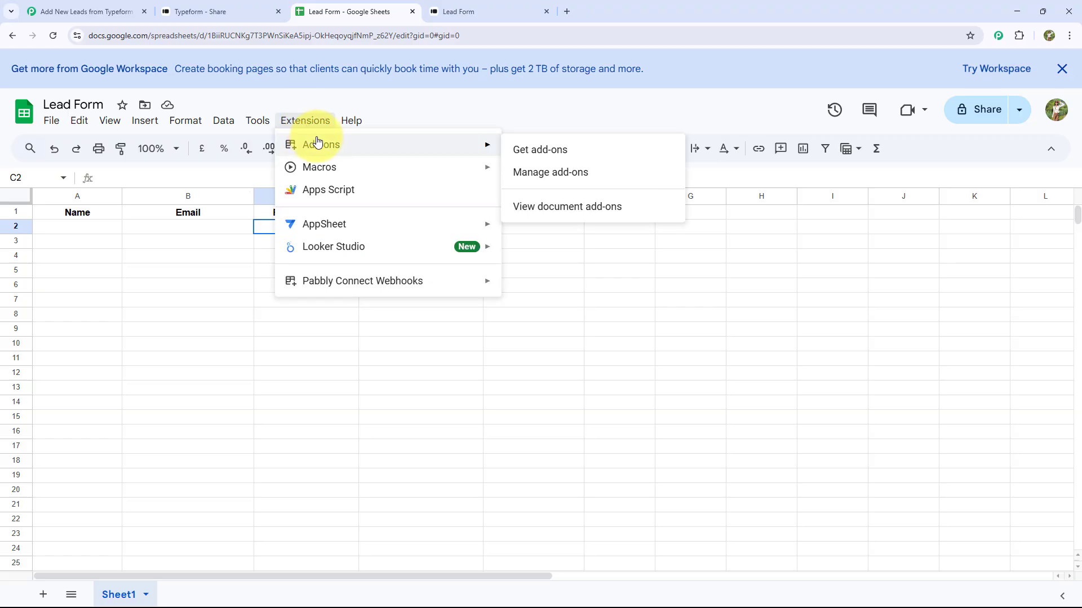
{"action": "left_click", "coordinate": [522, 150]}
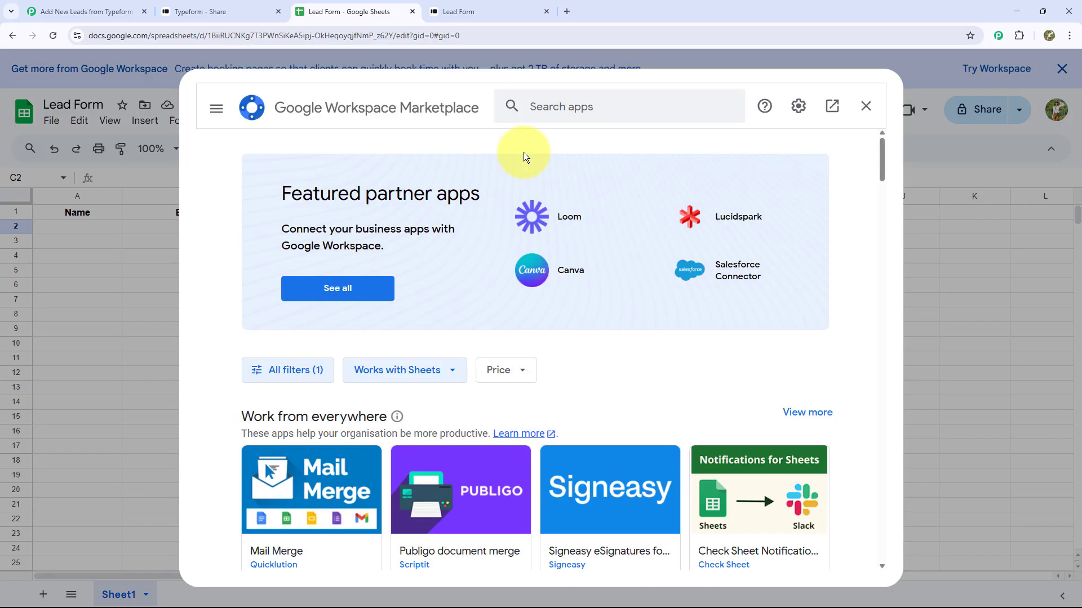
{"action": "left_click", "coordinate": [559, 109]}
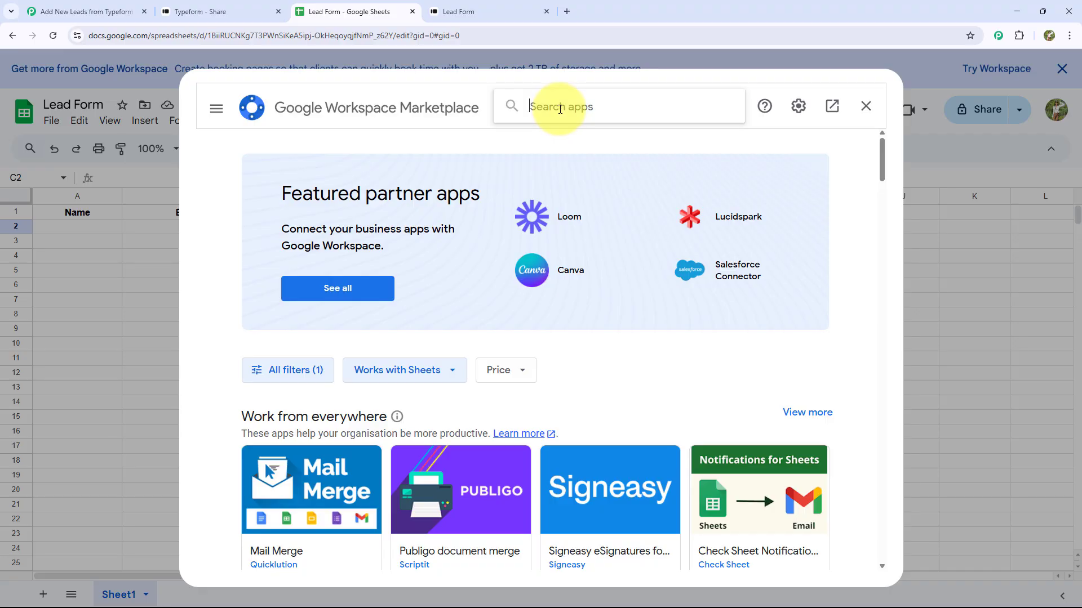
{"action": "type", "text": "Pabbly Connect Webhooks"}
{"action": "key", "text": "Return"}
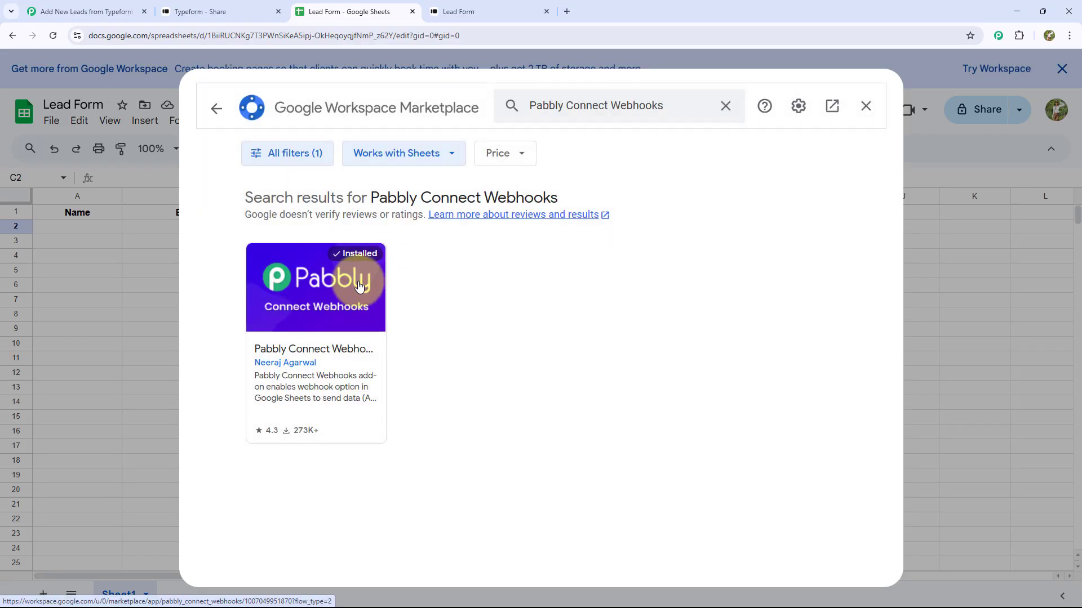
{"action": "left_click", "coordinate": [865, 106]}
Enable Pabbly Connect Webhooks' Send On Event, then go back to the Pabbly workflow.
{"action": "left_click", "coordinate": [312, 130]}
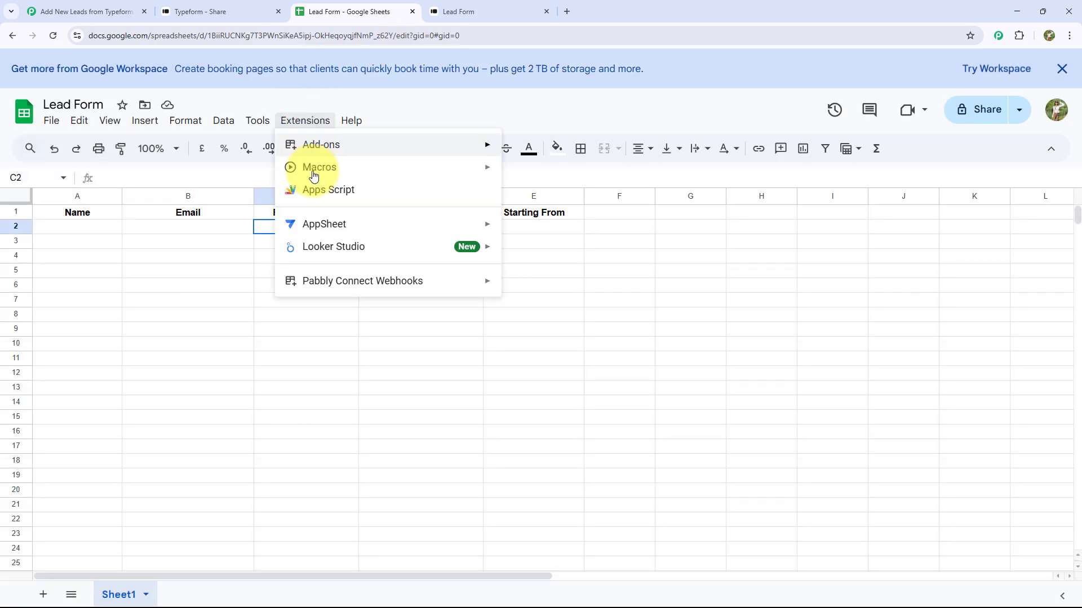
{"action": "mouse_move", "coordinate": [340, 287]}
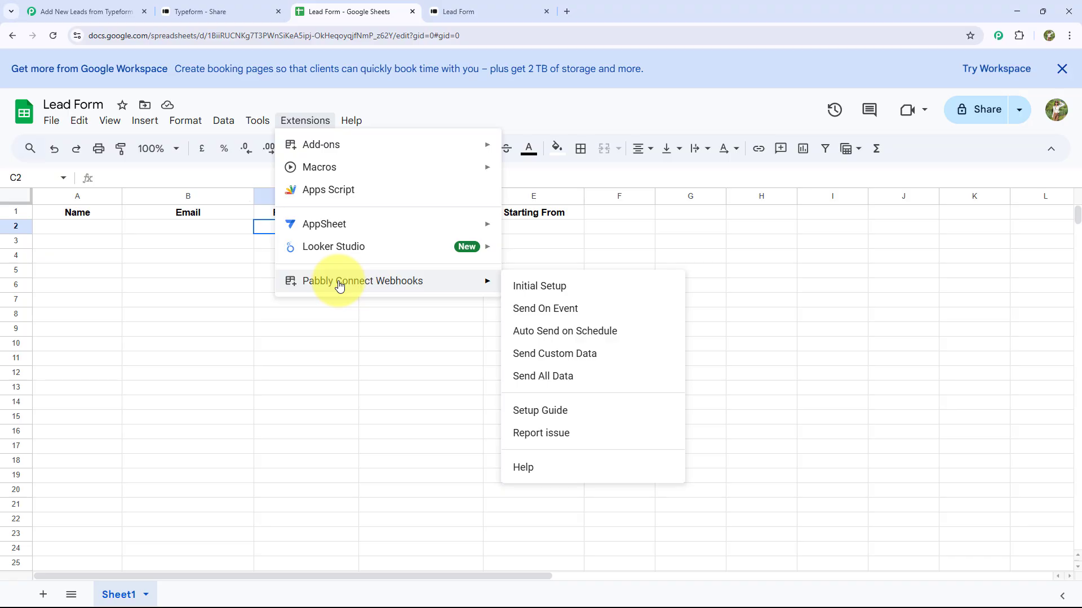
{"action": "left_click", "coordinate": [533, 309]}
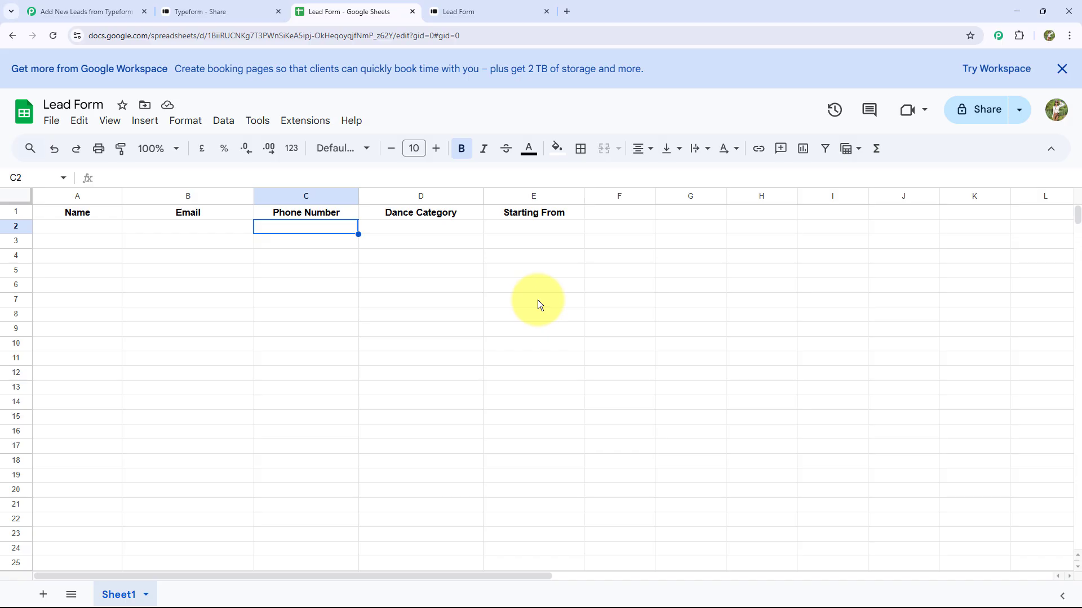
{"action": "left_click", "coordinate": [103, 10]}
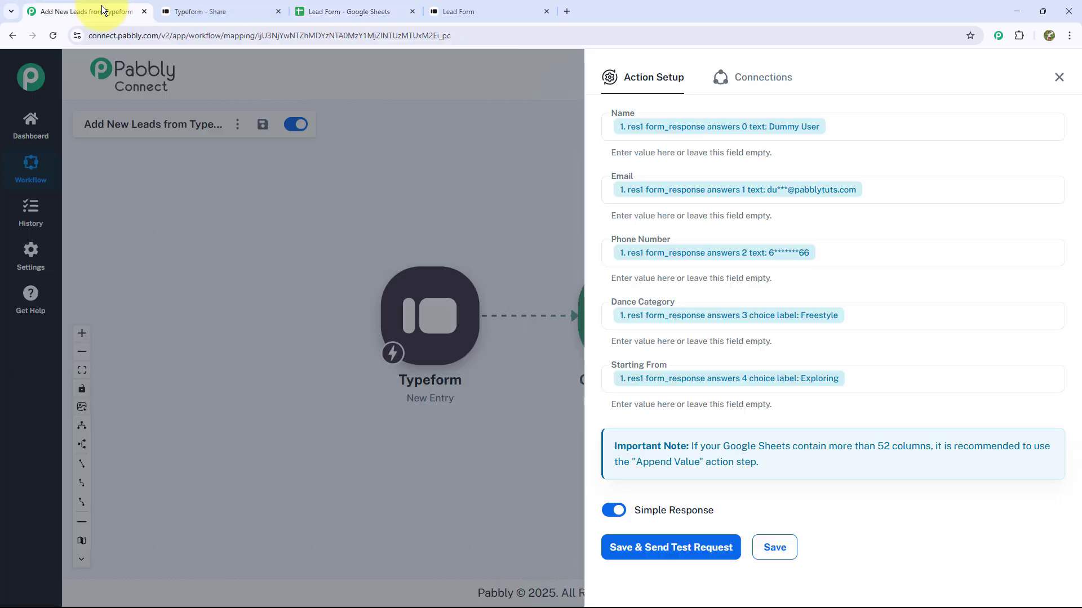
Send the action's test request and verify the test lead appears in Lead Form row 2.
{"action": "left_click", "coordinate": [688, 551]}
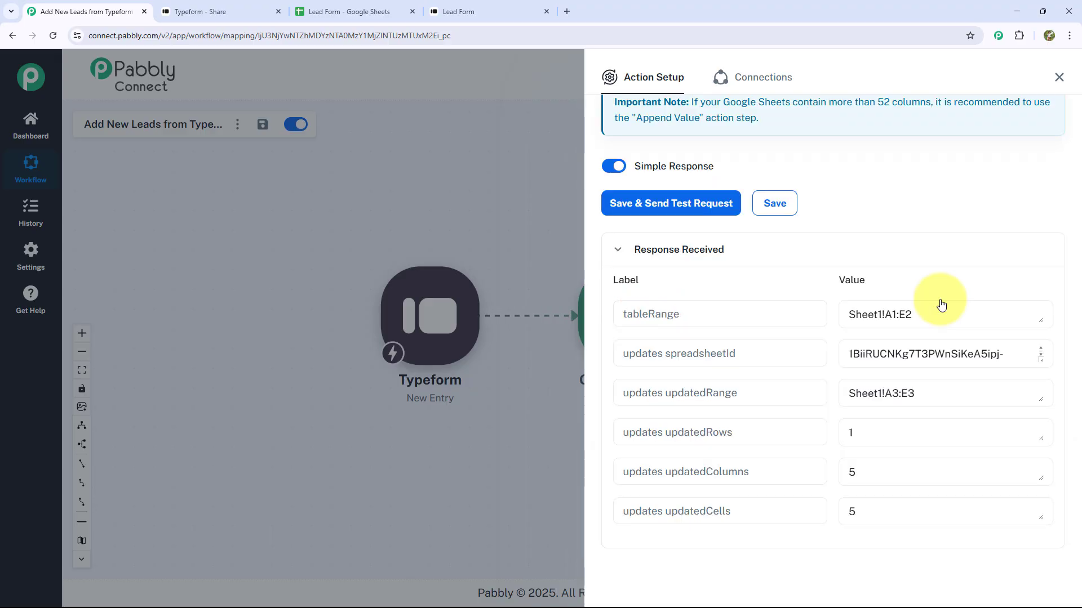
{"action": "left_click", "coordinate": [307, 12]}
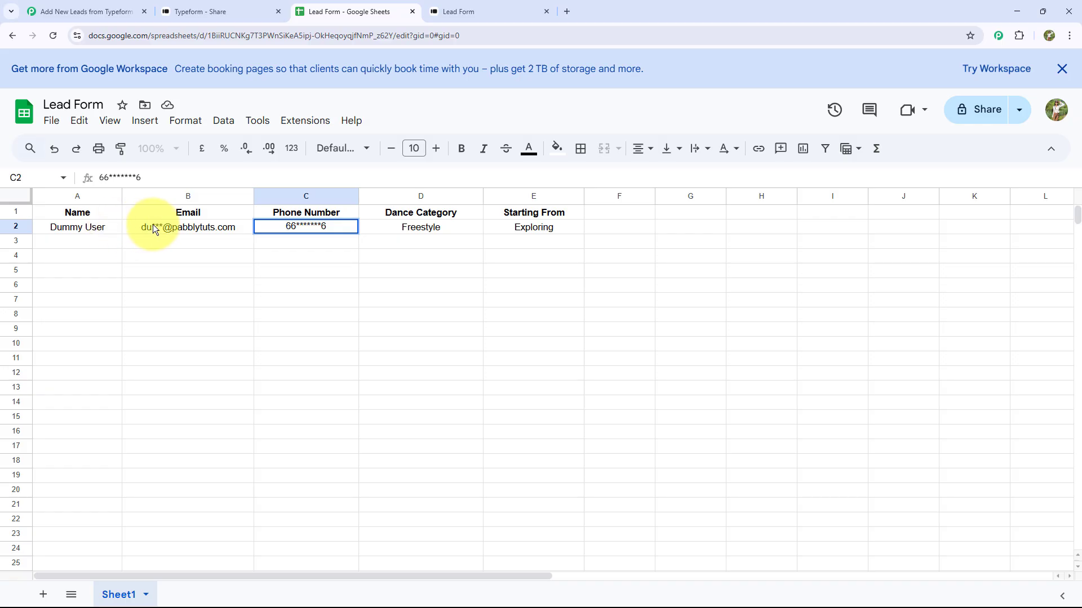
{"action": "double_click", "coordinate": [286, 229]}
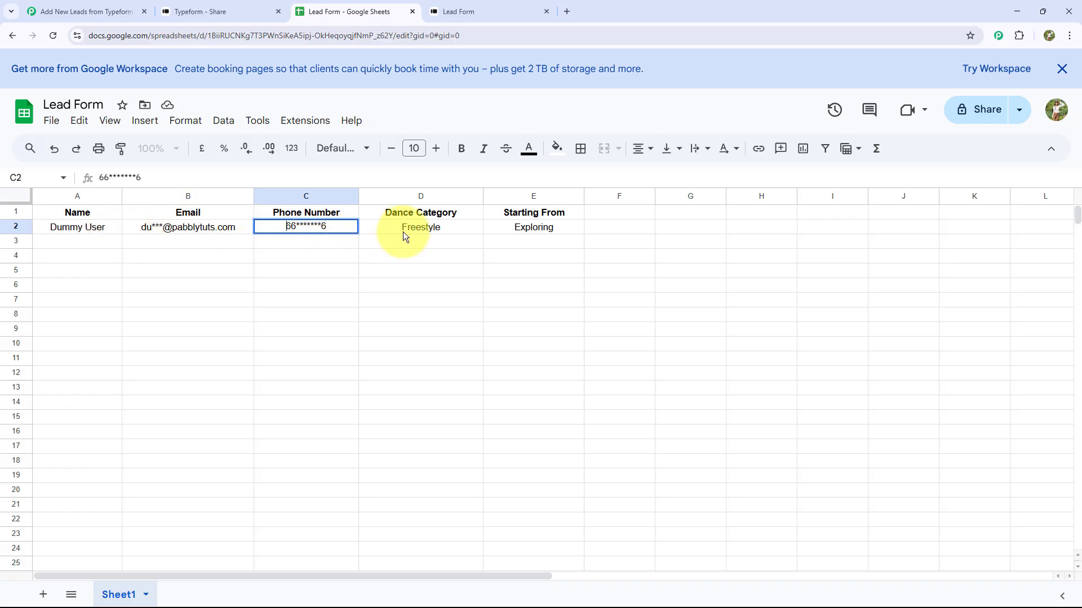